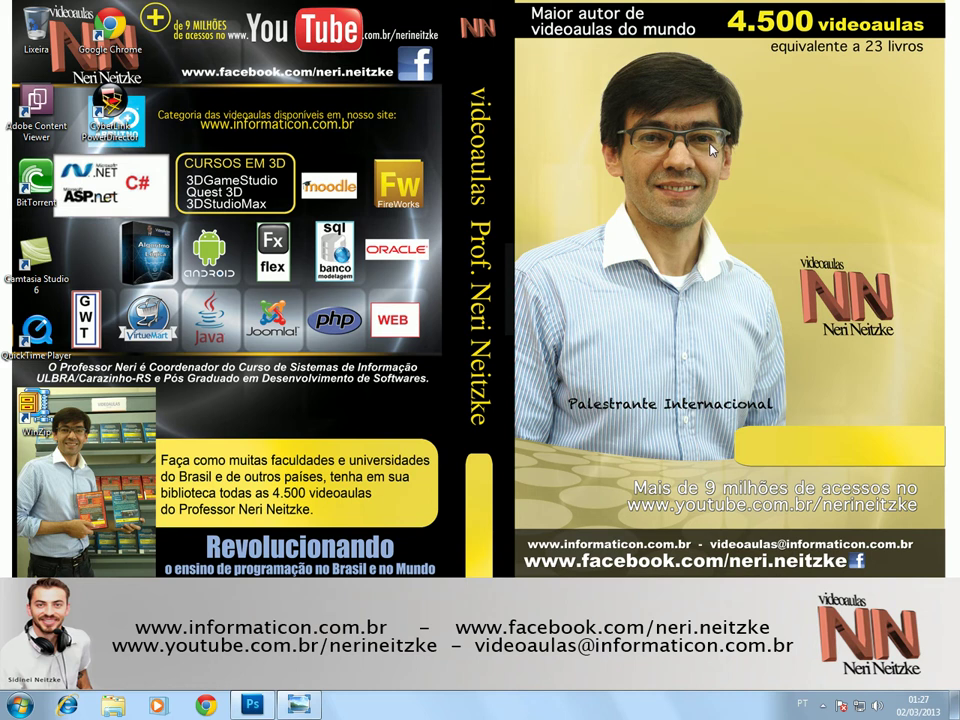
# Restore and minimize Windows Photo Viewer to bring Photoshop's tiled poster back to the front.
pyautogui.click(299, 704)
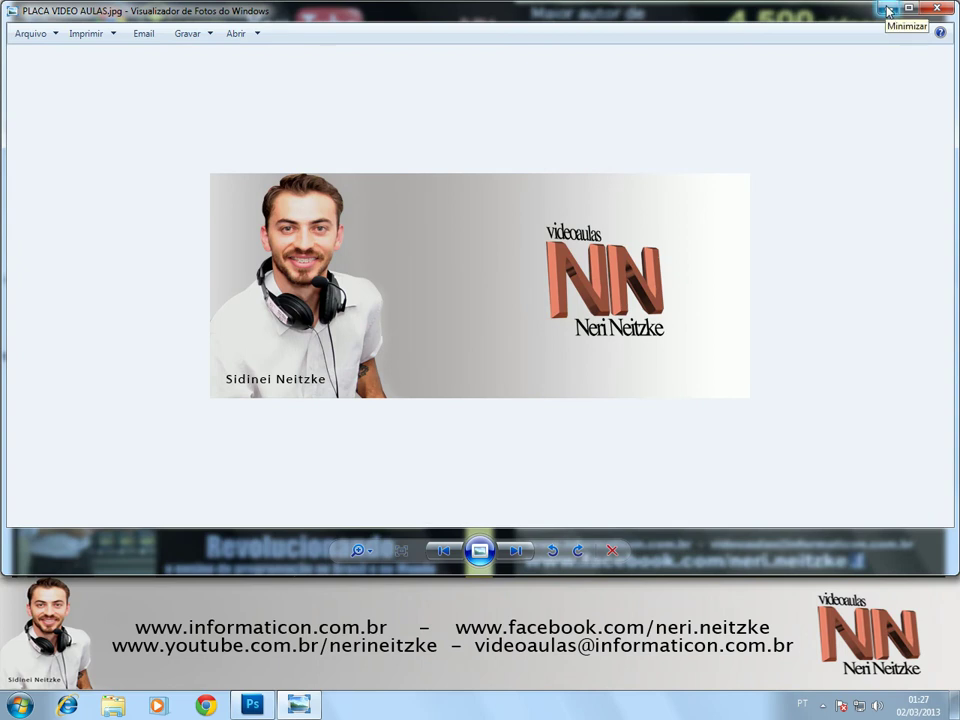
pyautogui.click(888, 10)
pyautogui.click(254, 705)
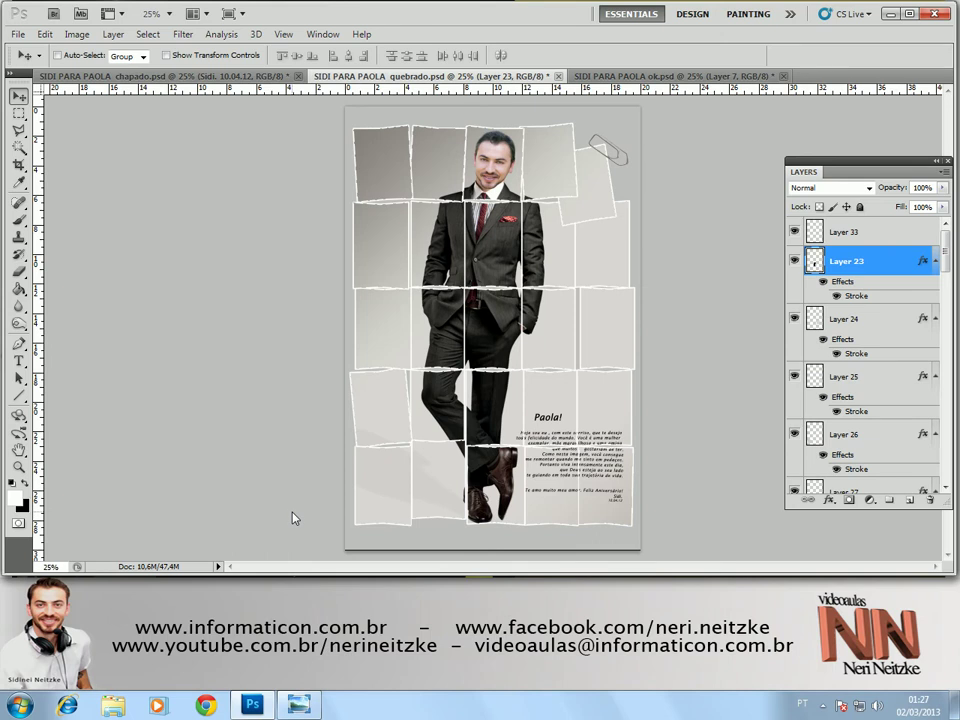
# With panels hidden, zoom into the quebrado collage's tile borders, then zoom back out.
pyautogui.hotkey('ctrl', '+')
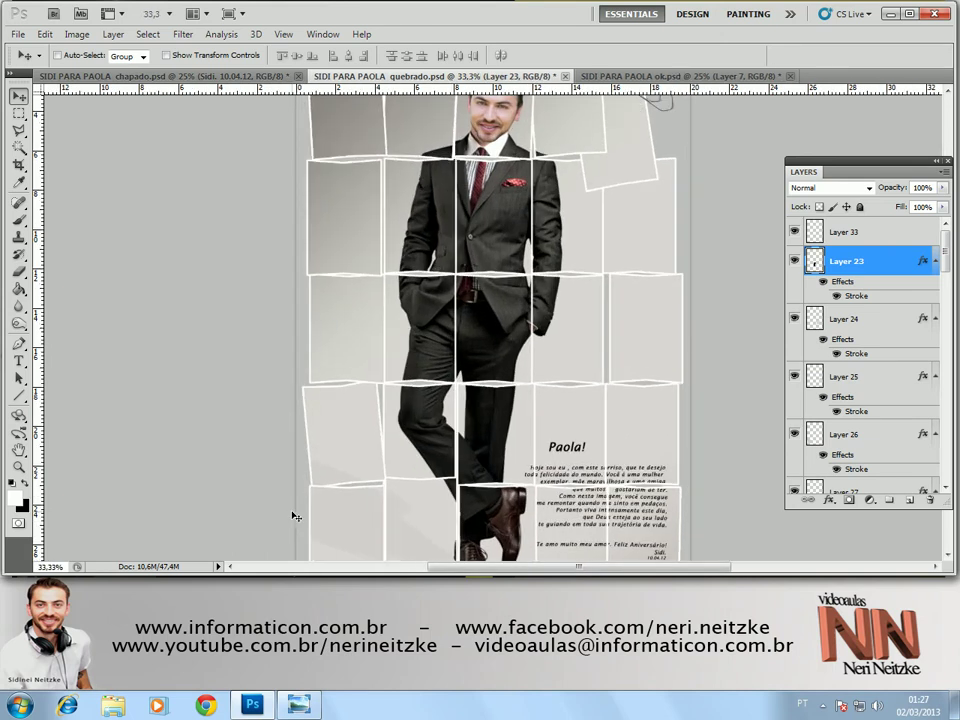
pyautogui.press('Tab')
pyautogui.hotkey('ctrl', '+')
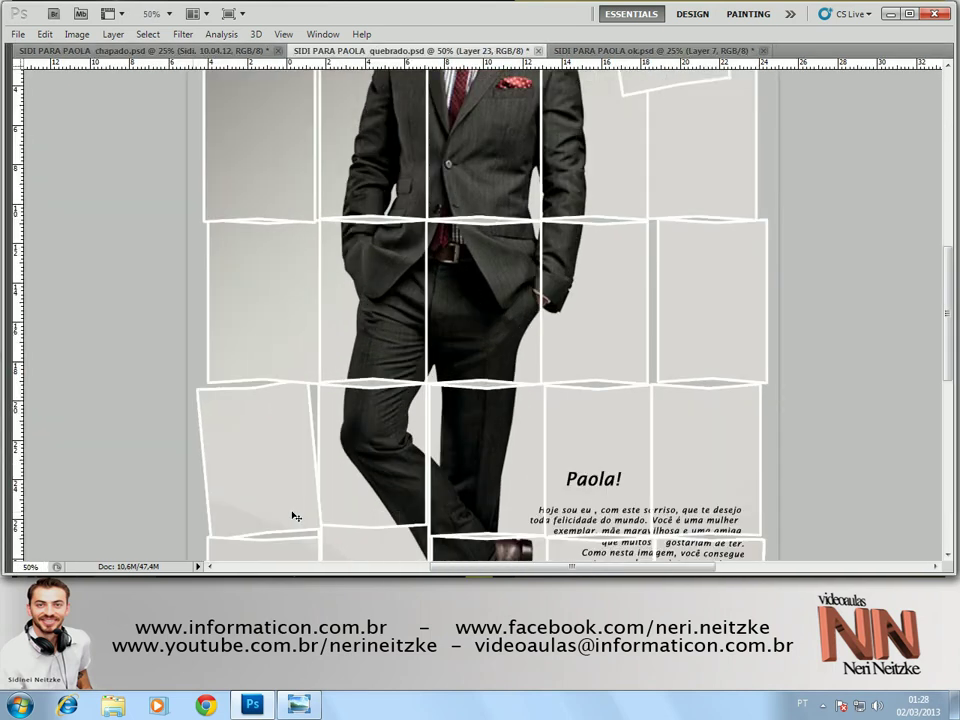
pyautogui.moveTo(455, 430)
pyautogui.mouseDown()
pyautogui.moveTo(432, 288)
pyautogui.moveTo(436, 411)
pyautogui.moveTo(424, 447)
pyautogui.moveTo(390, 298)
pyautogui.moveTo(380, 189)
pyautogui.moveTo(424, 384)
pyautogui.mouseUp()
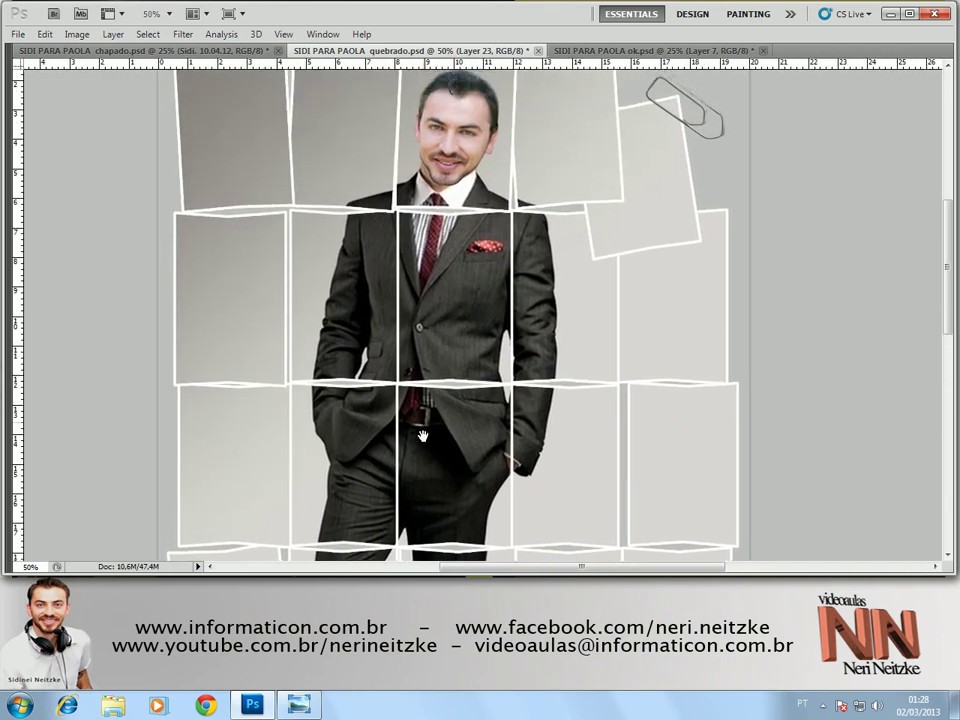
pyautogui.hotkey('ctrl', '-')
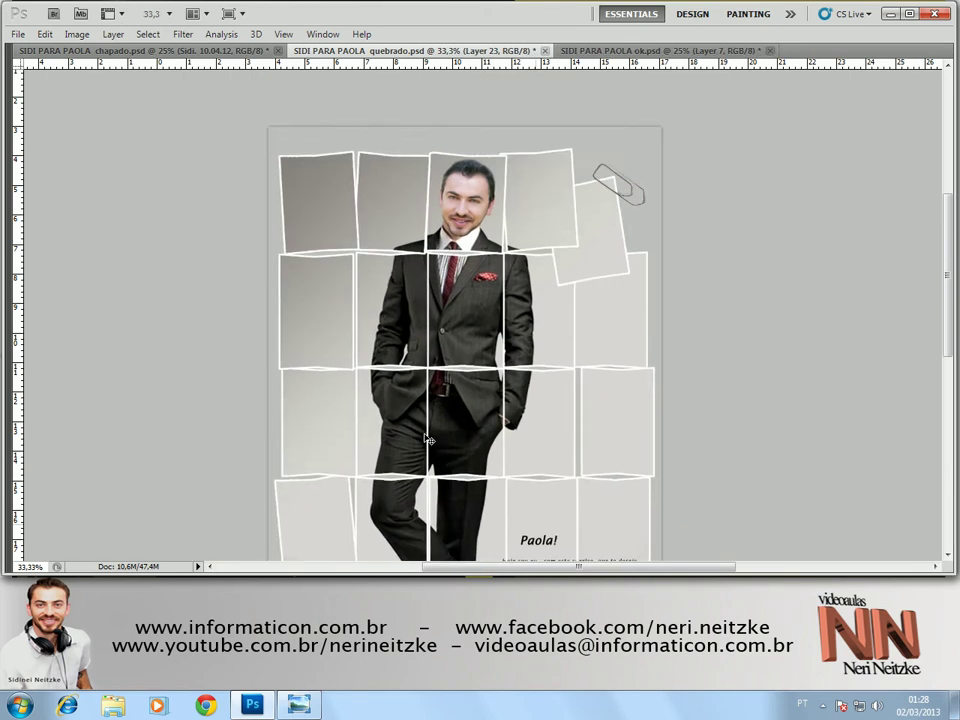
pyautogui.hotkey('ctrl', '-')
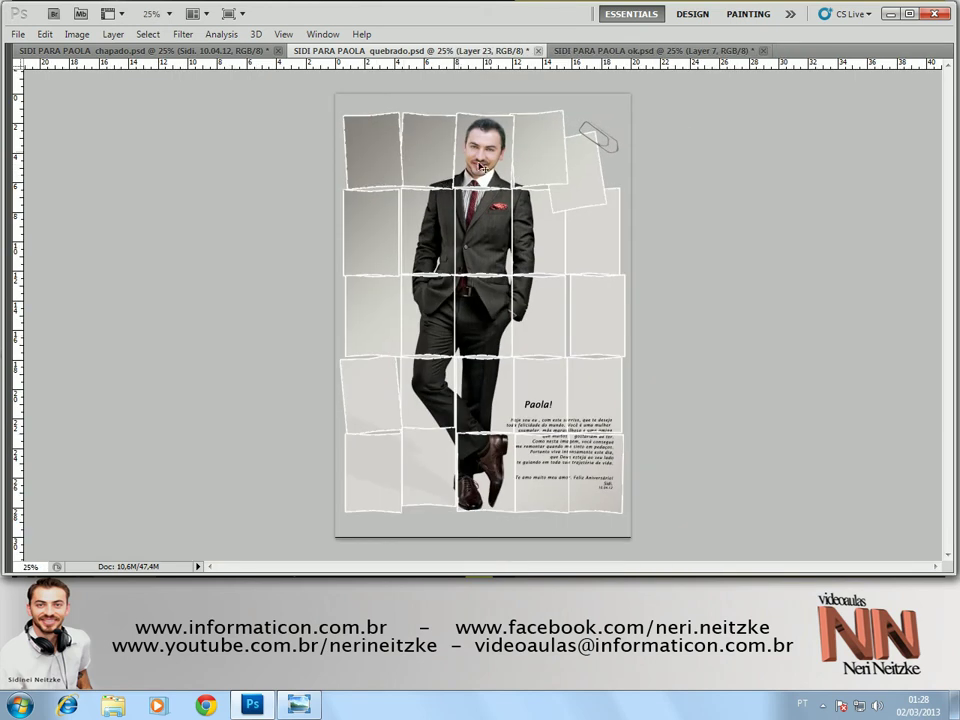
pyautogui.press('Tab')
pyautogui.press('Tab')
# Inspect the man's face and shirt up close, then bring up SIDI PARA PAOLA ok.psd.
pyautogui.keyDown('ctrl'); pyautogui.click(507, 223); pyautogui.keyUp('ctrl')
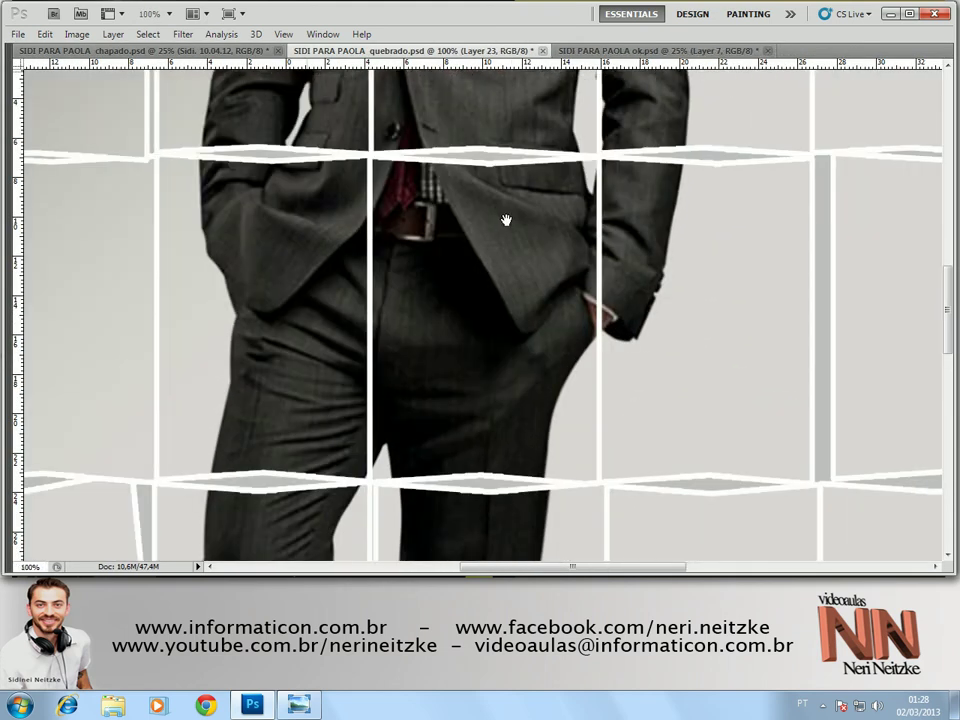
pyautogui.moveTo(506, 219); pyautogui.dragTo(430, 445)
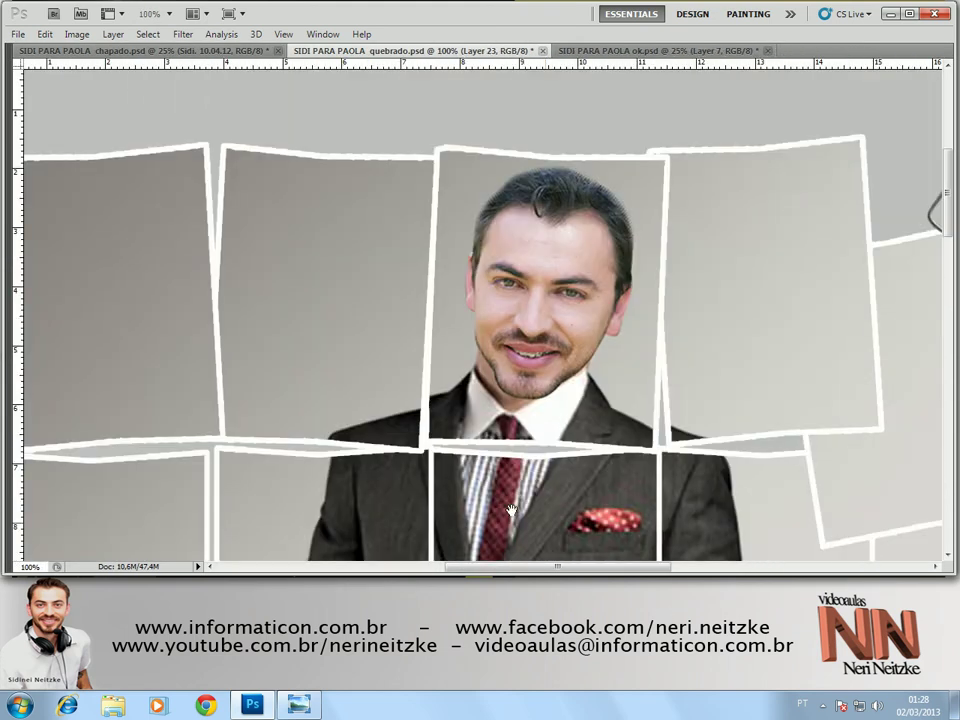
pyautogui.scroll(-2, 430, 445)
pyautogui.scroll(-5, 424, 435)
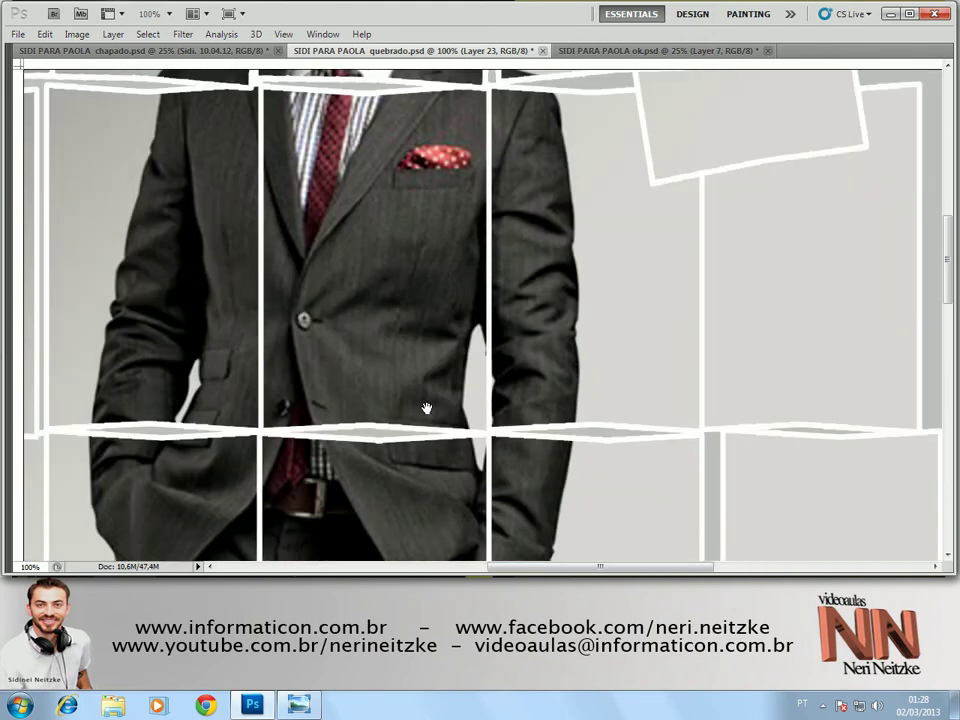
pyautogui.scroll(-5, 429, 407)
pyautogui.scroll(-5, 424, 341)
pyautogui.scroll(-3, 444, 272)
pyautogui.scroll(-3, 431, 354)
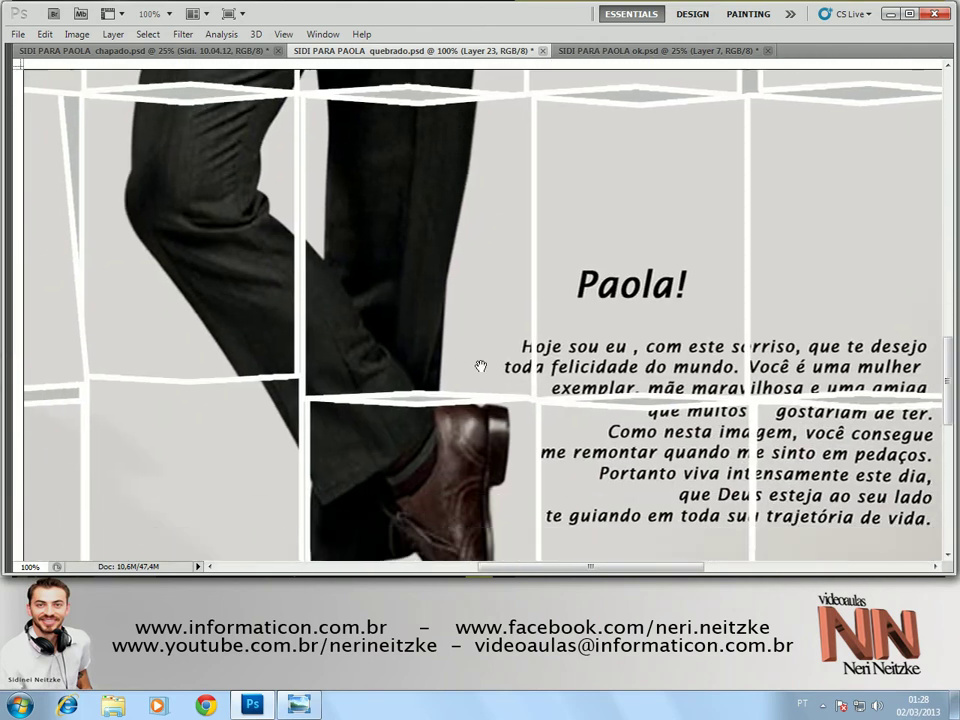
pyautogui.scroll(-3, 482, 366)
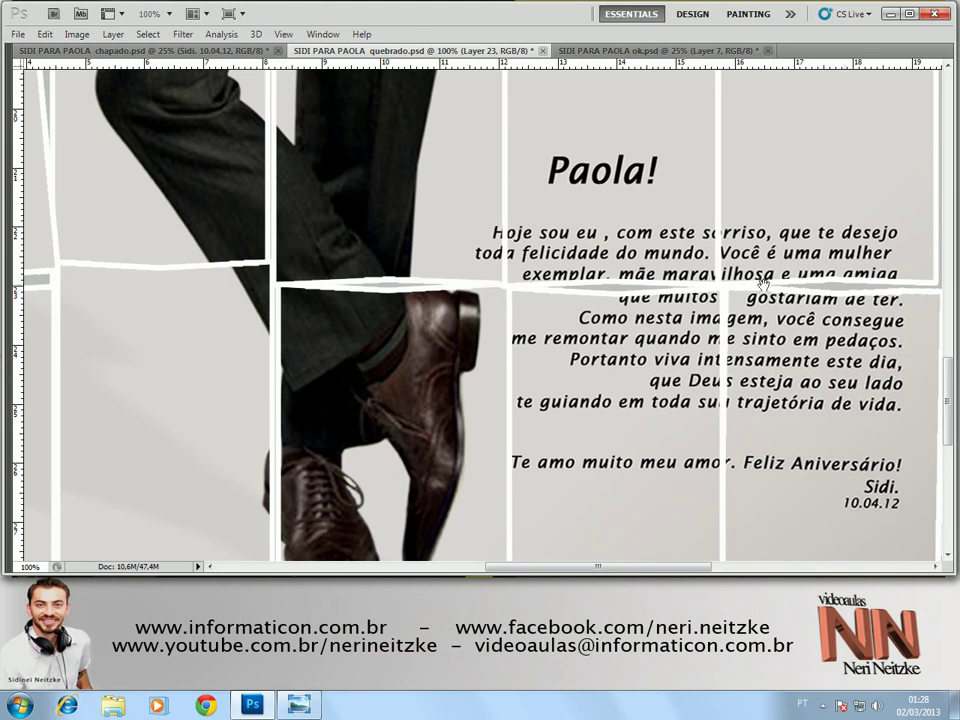
pyautogui.hotkey('ctrl', '-')
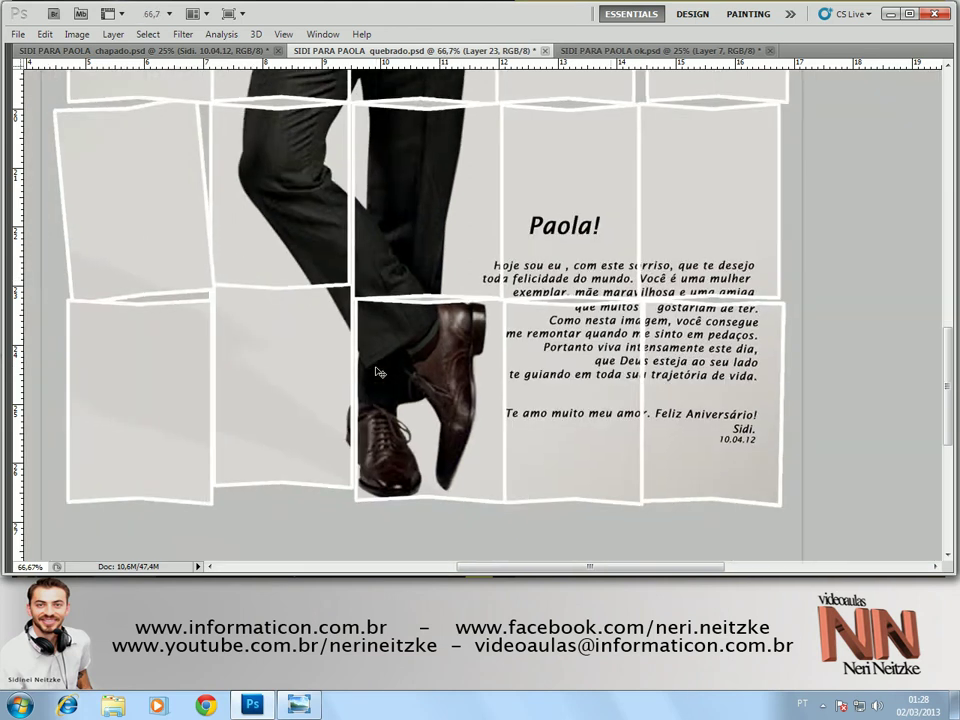
pyautogui.hotkey('ctrl', '-')
pyautogui.hotkey('ctrl', '-')
pyautogui.moveTo(380, 373)
pyautogui.mouseDown()
pyautogui.moveTo(429, 541)
pyautogui.moveTo(422, 520)
pyautogui.mouseUp()
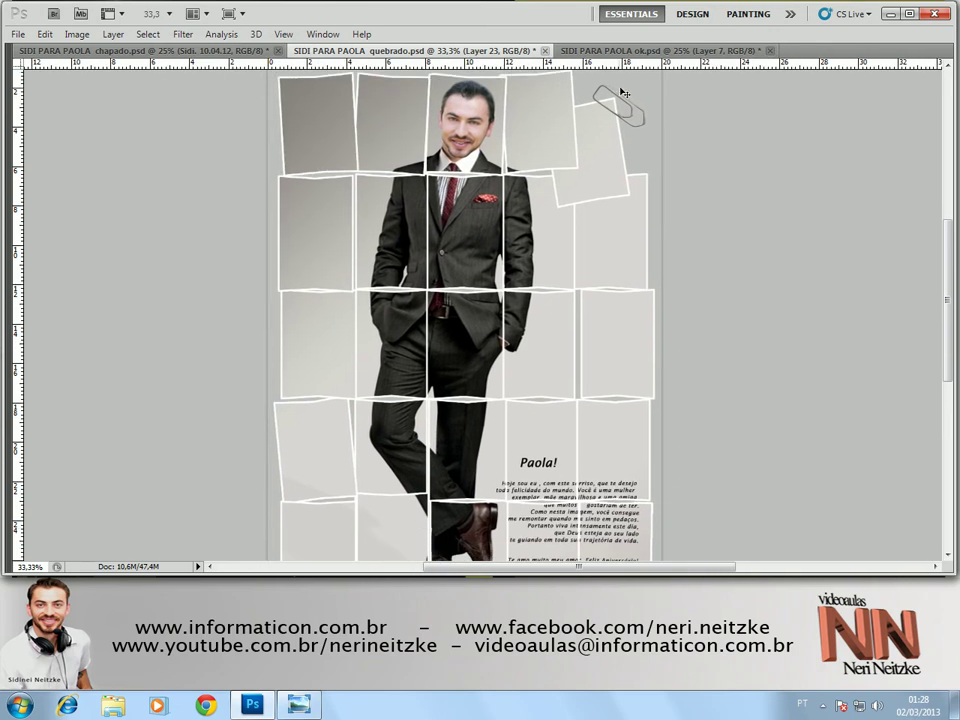
pyautogui.click(625, 51)
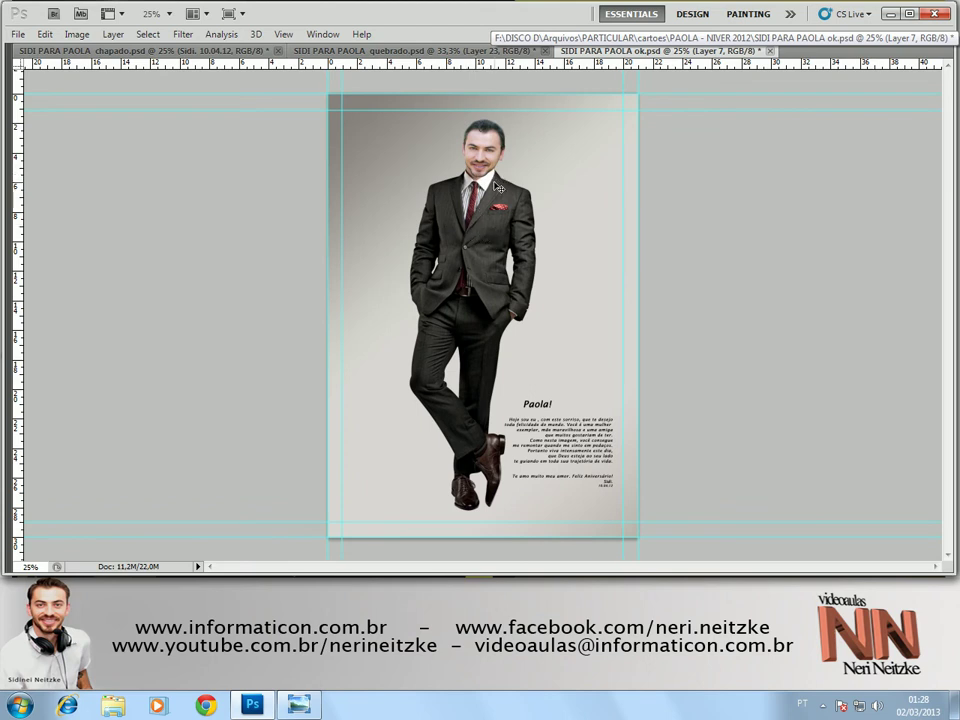
# Zoom in on the man's head and show the panels, checking Layer 5's visibility.
pyautogui.hotkey('ctrl', '+')
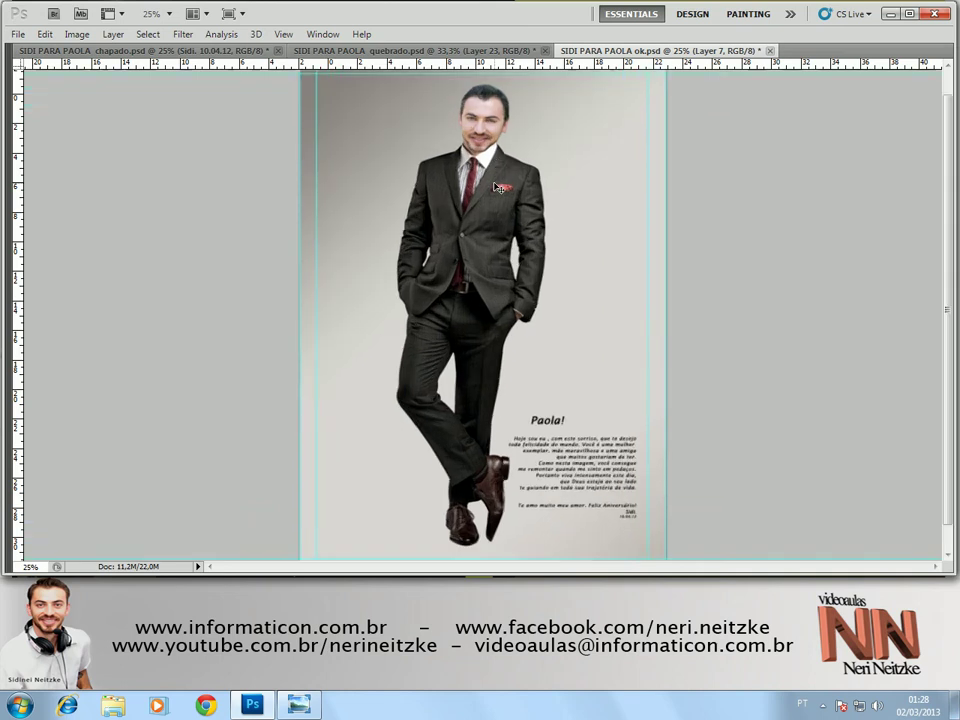
pyautogui.hotkey('ctrl', '+')
pyautogui.moveTo(494, 169); pyautogui.dragTo(514, 275)
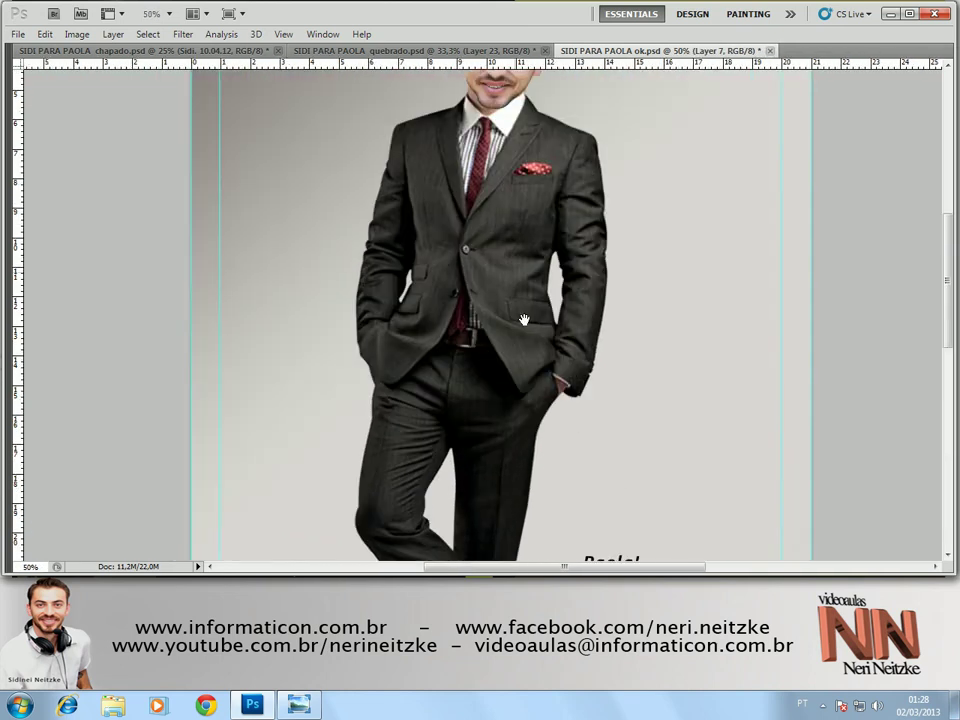
pyautogui.press('Tab')
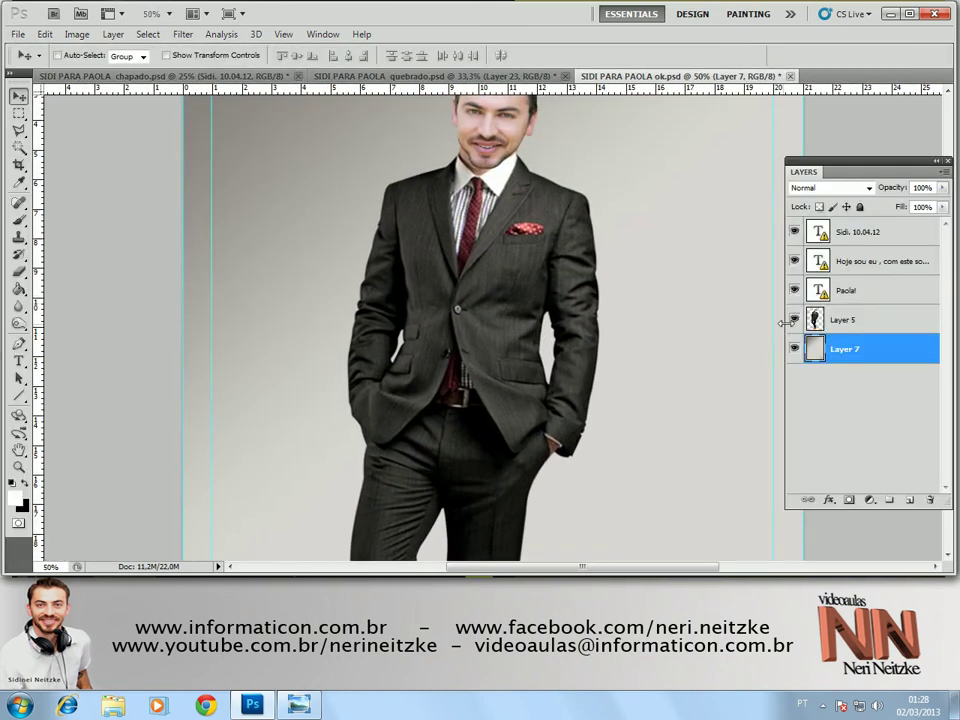
pyautogui.click(794, 320)
pyautogui.click(794, 320)
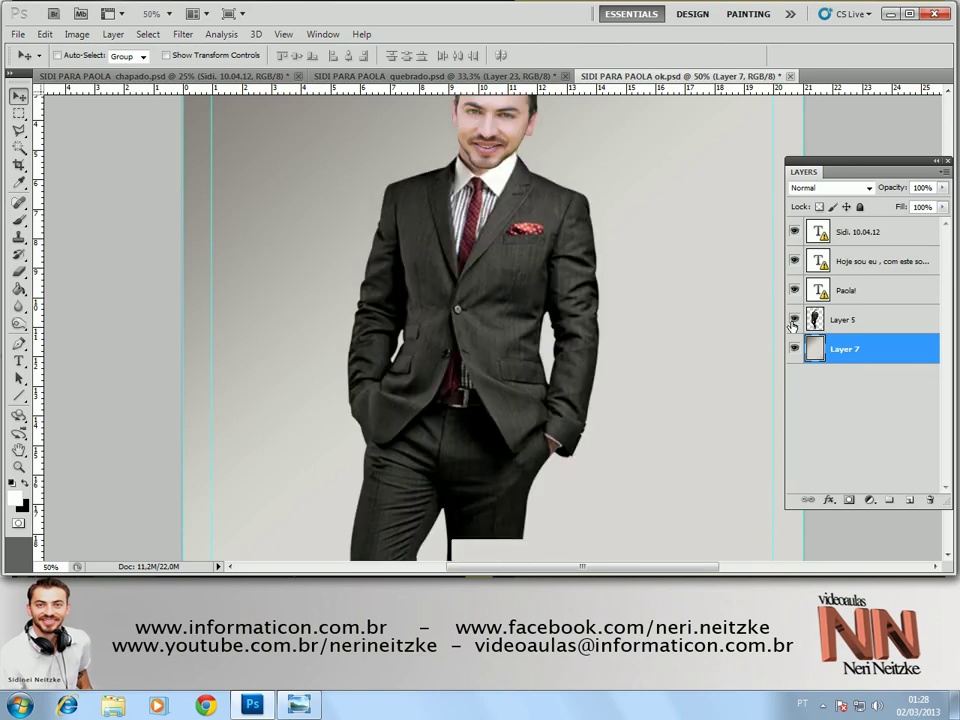
# Compare the full page with Layer 5 hidden and shown, then select Layer 5 with the Pen tool.
pyautogui.hotkey('ctrl', '-')
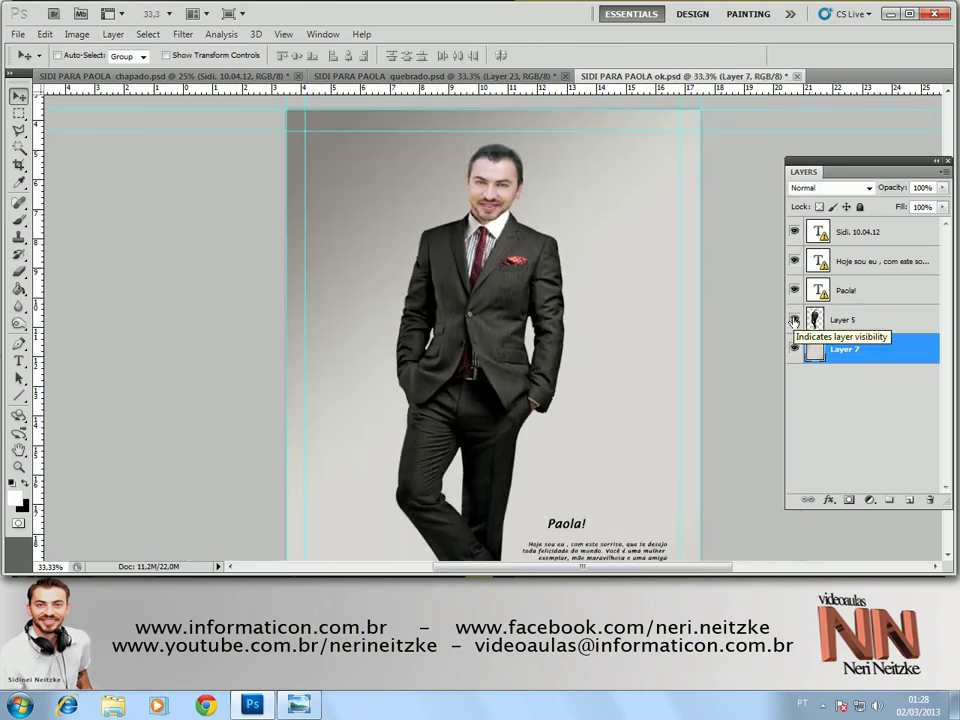
pyautogui.click(794, 320)
pyautogui.click(794, 320)
pyautogui.click(794, 320)
pyautogui.click(794, 320)
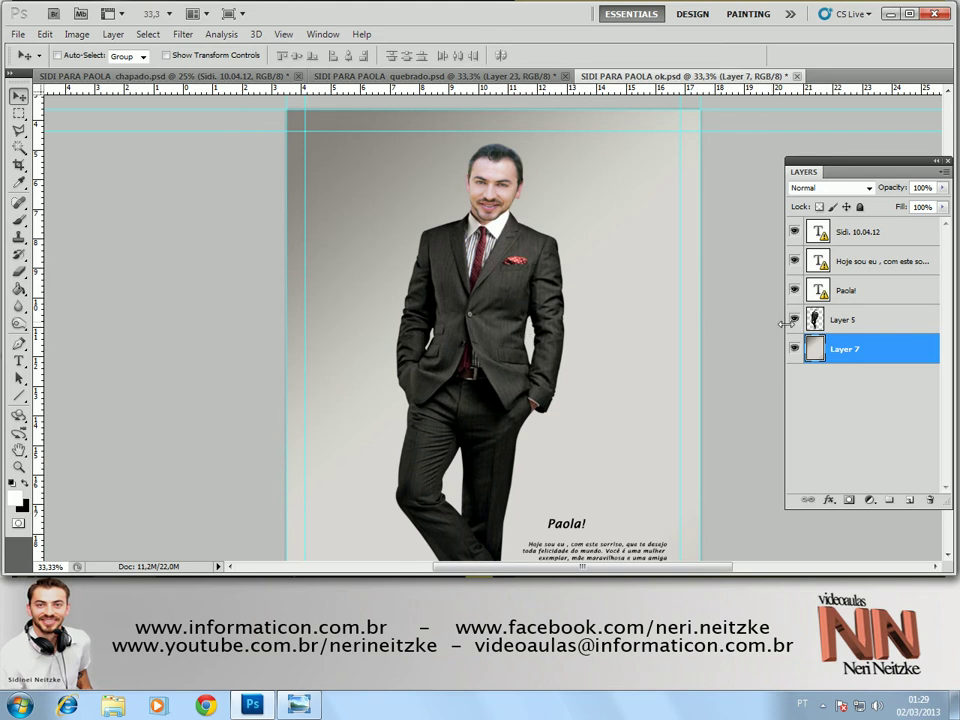
pyautogui.click(794, 319)
pyautogui.click(794, 319)
pyautogui.click(838, 320)
pyautogui.click(18, 343)
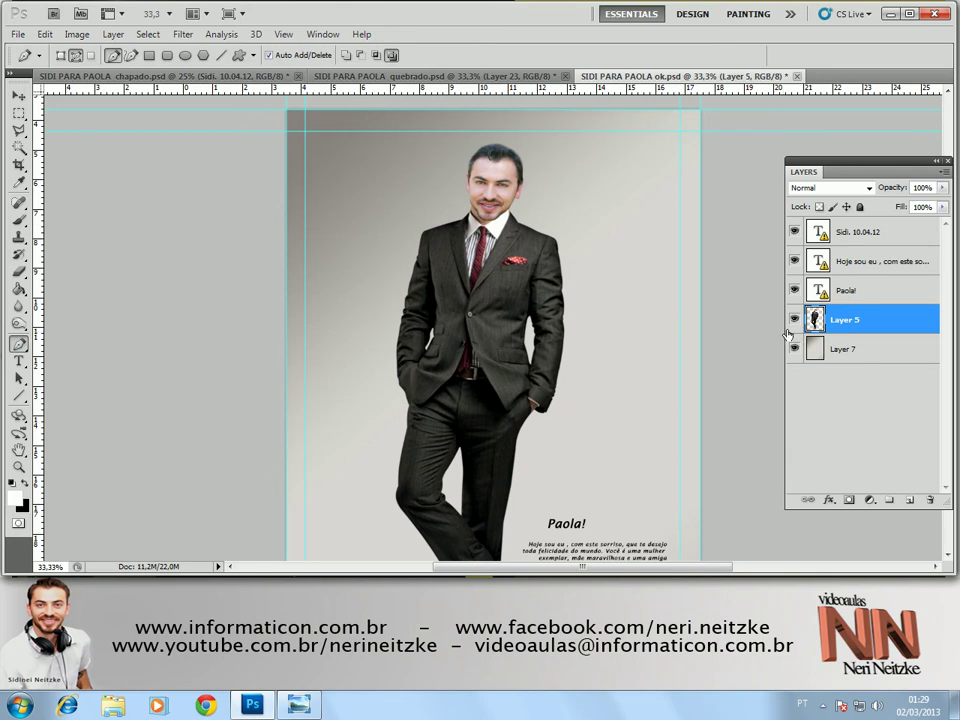
pyautogui.click(794, 319)
pyautogui.click(794, 319)
pyautogui.moveTo(566, 487); pyautogui.dragTo(534, 331)
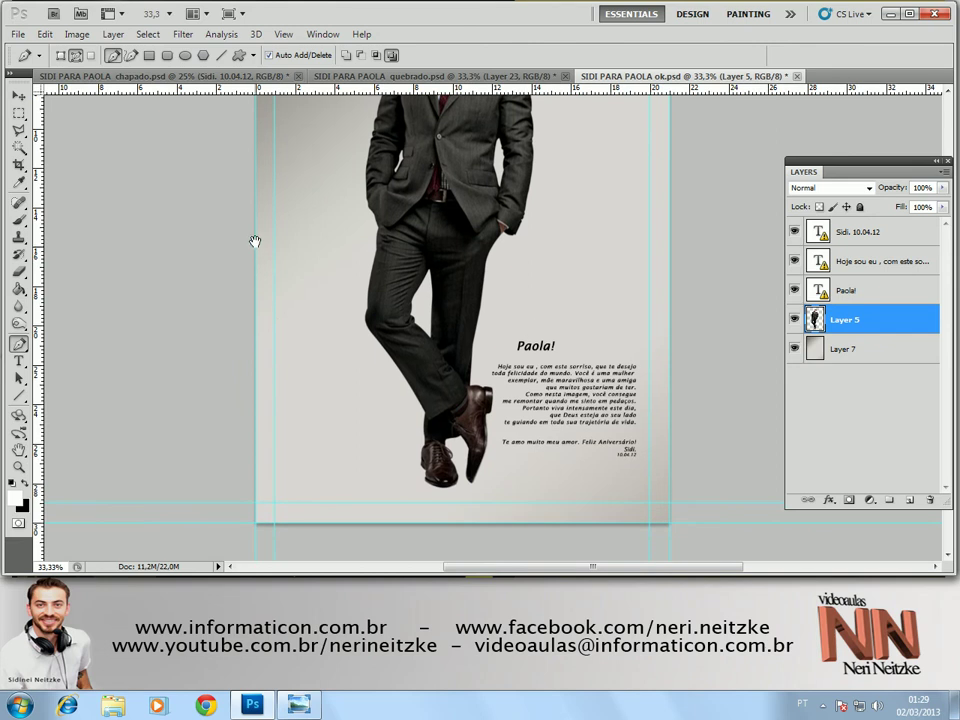
pyautogui.moveTo(255, 241); pyautogui.dragTo(251, 463)
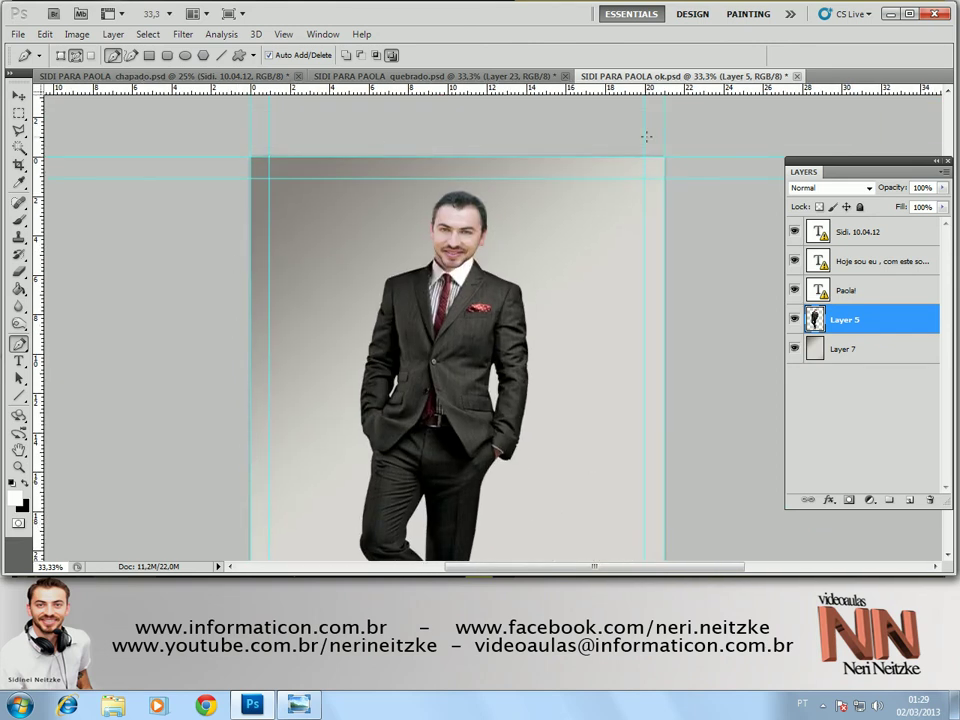
pyautogui.moveTo(589, 272); pyautogui.dragTo(561, 180)
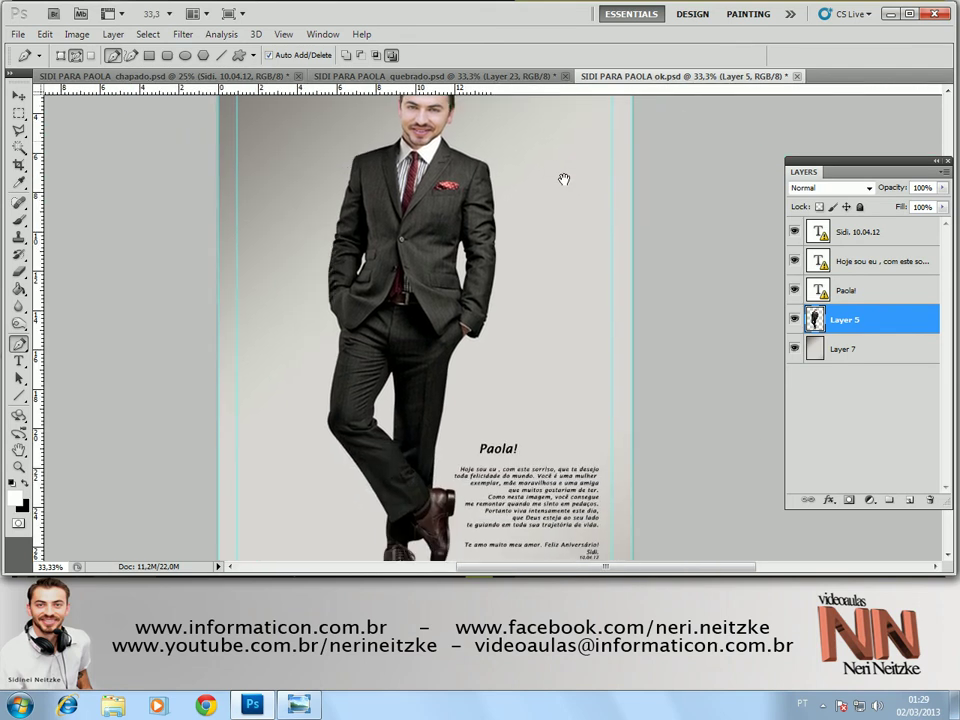
pyautogui.moveTo(557, 272); pyautogui.dragTo(569, 206)
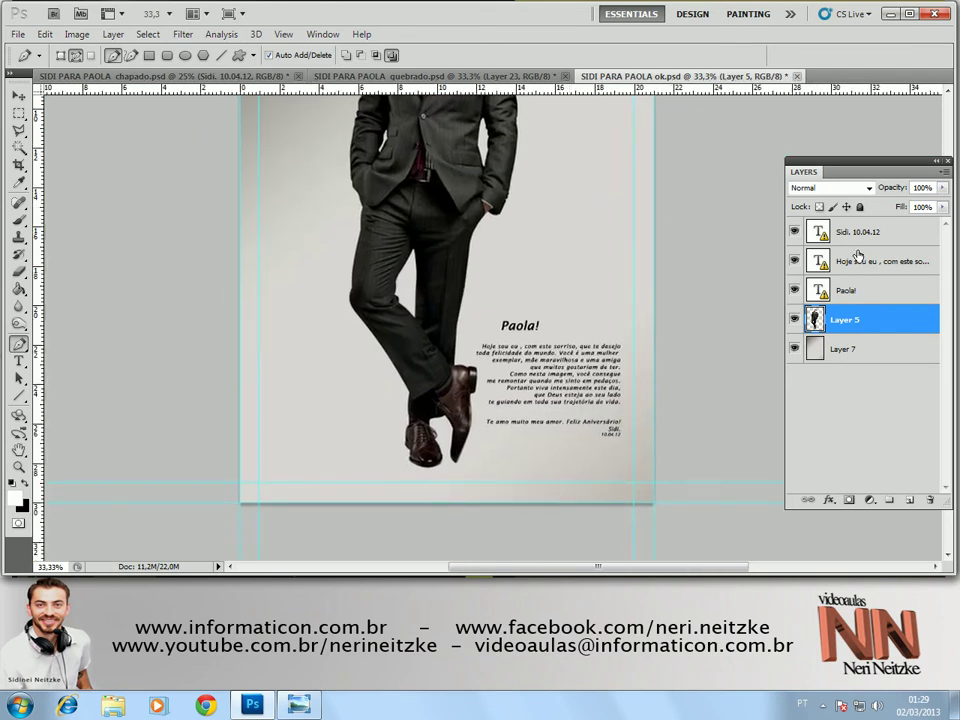
pyautogui.hotkey('ctrl', '+')
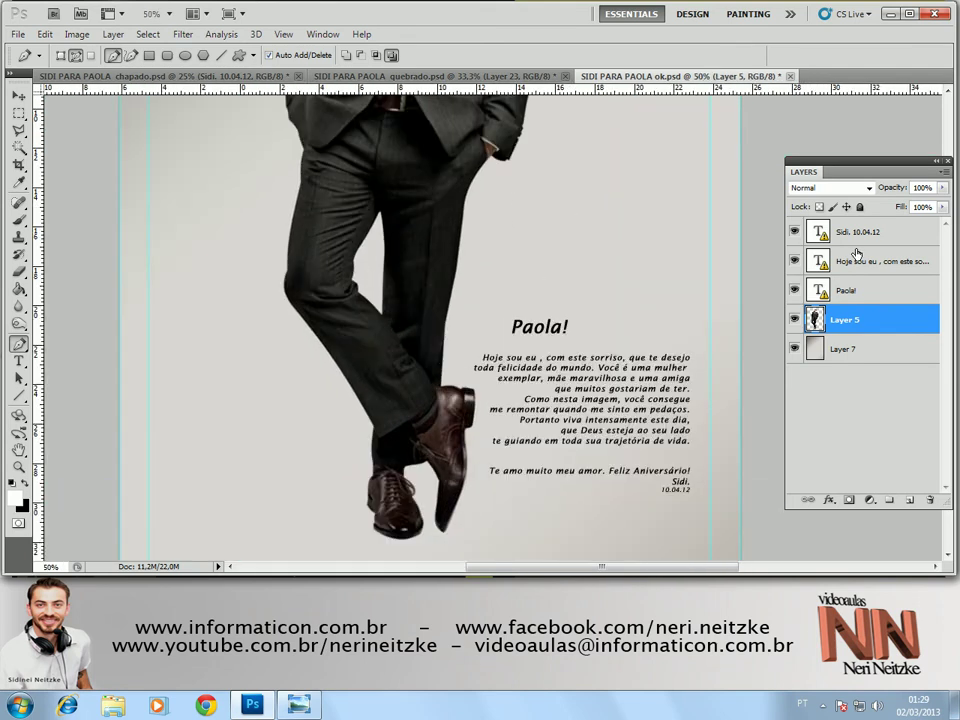
pyautogui.moveTo(676, 431); pyautogui.dragTo(621, 396)
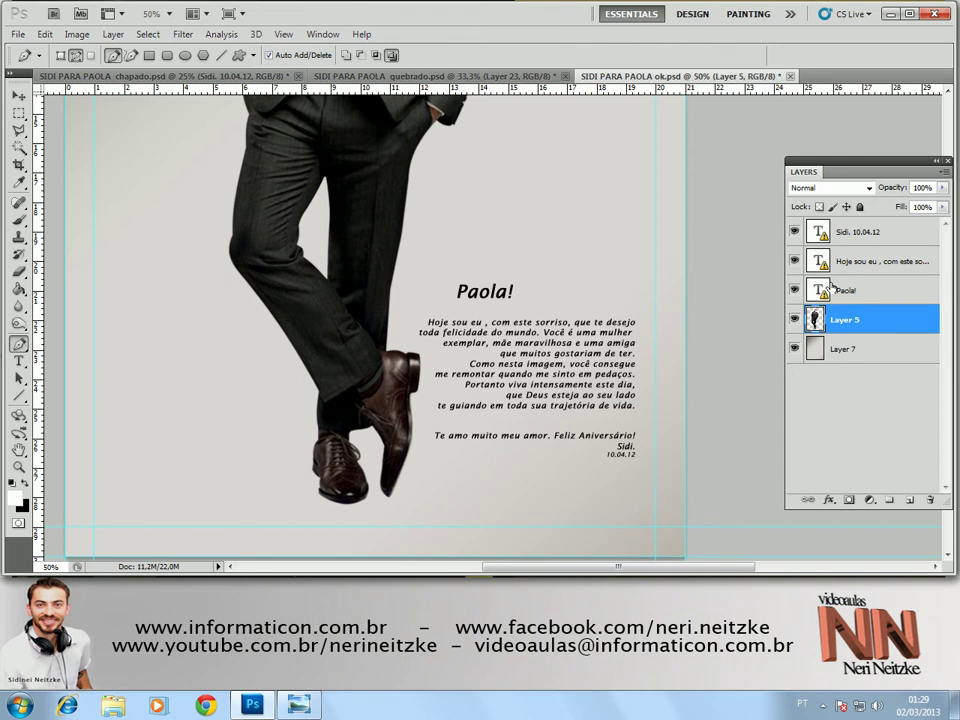
pyautogui.click(796, 260)
pyautogui.click(797, 260)
pyautogui.hotkey('ctrl', '-')
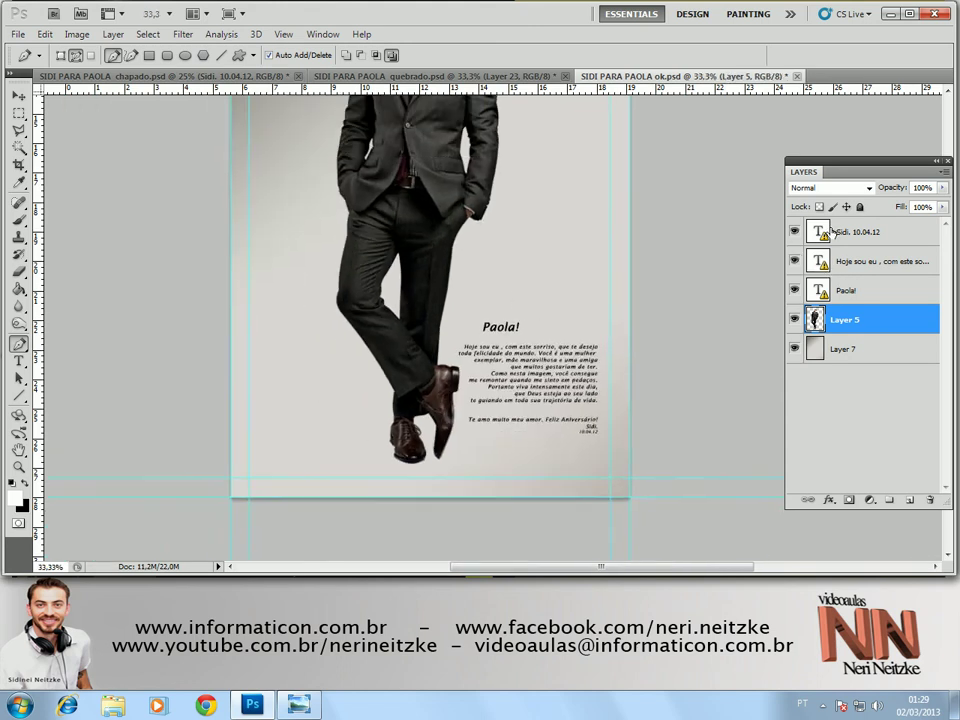
pyautogui.hotkey('ctrl', '-')
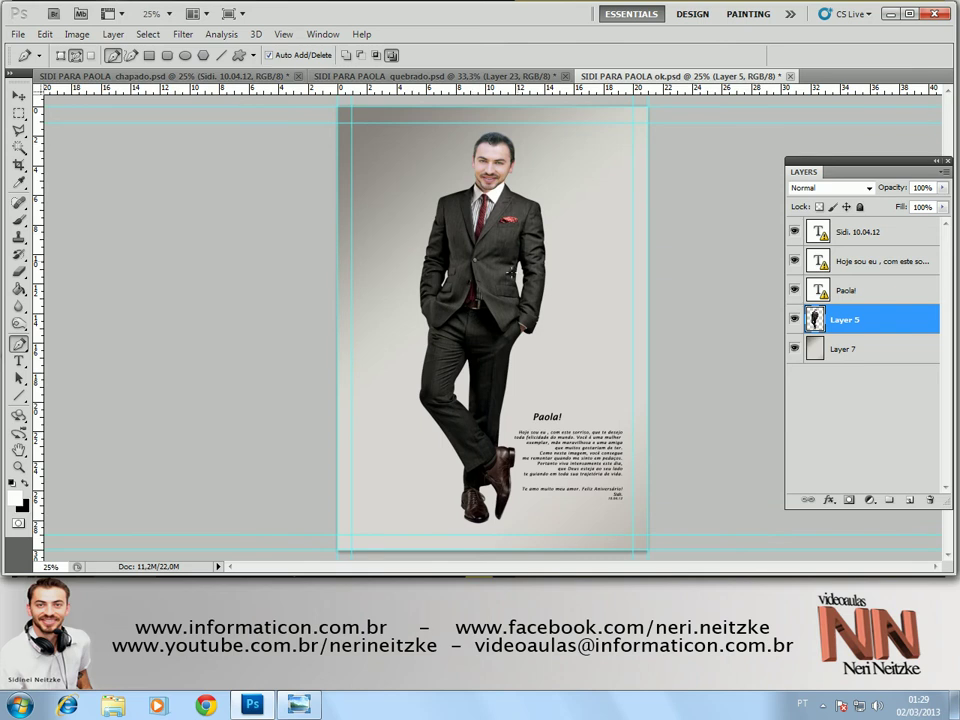
pyautogui.click(796, 319)
pyautogui.click(796, 319)
pyautogui.hotkey('ctrl', '+')
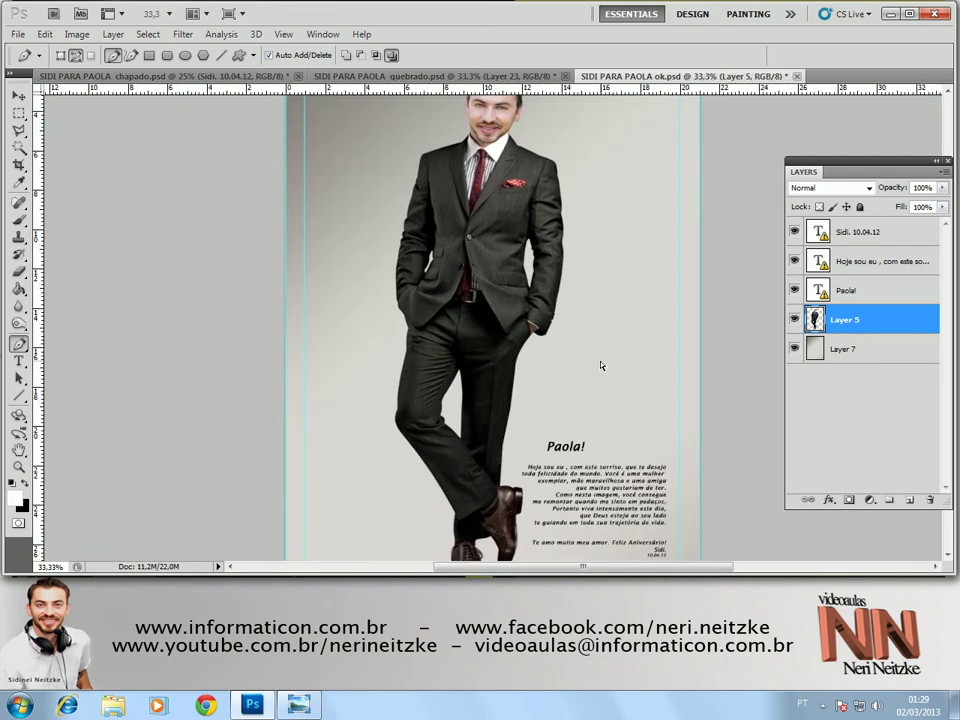
pyautogui.hotkey('ctrl', '-')
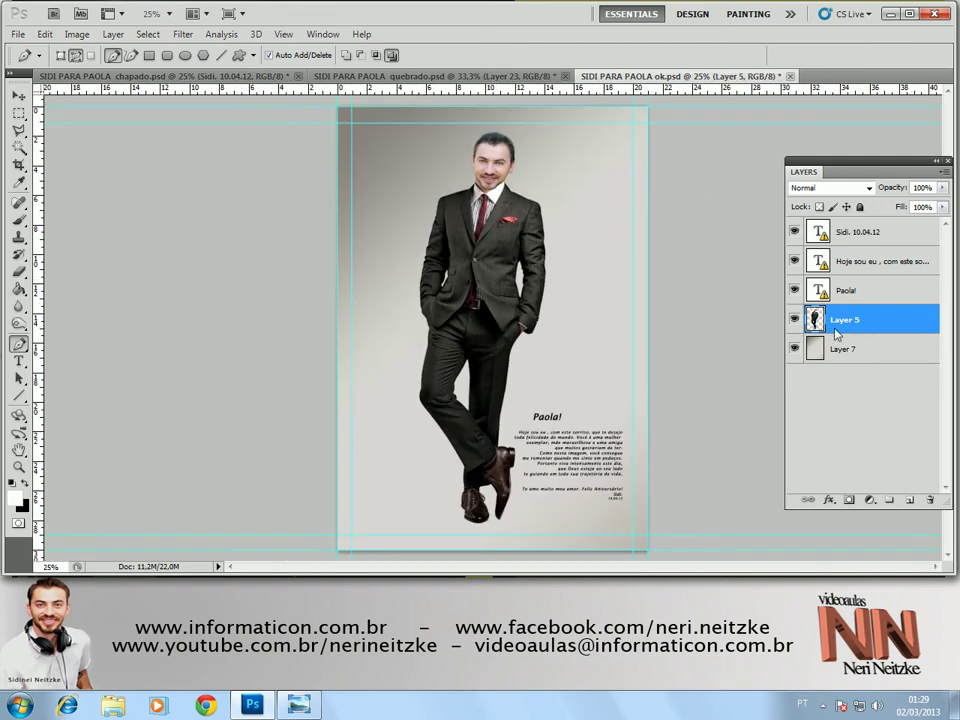
pyautogui.click(796, 319)
pyautogui.click(796, 319)
# Switch to chapado.psd and zoom and pan around the photo.
pyautogui.click(100, 76)
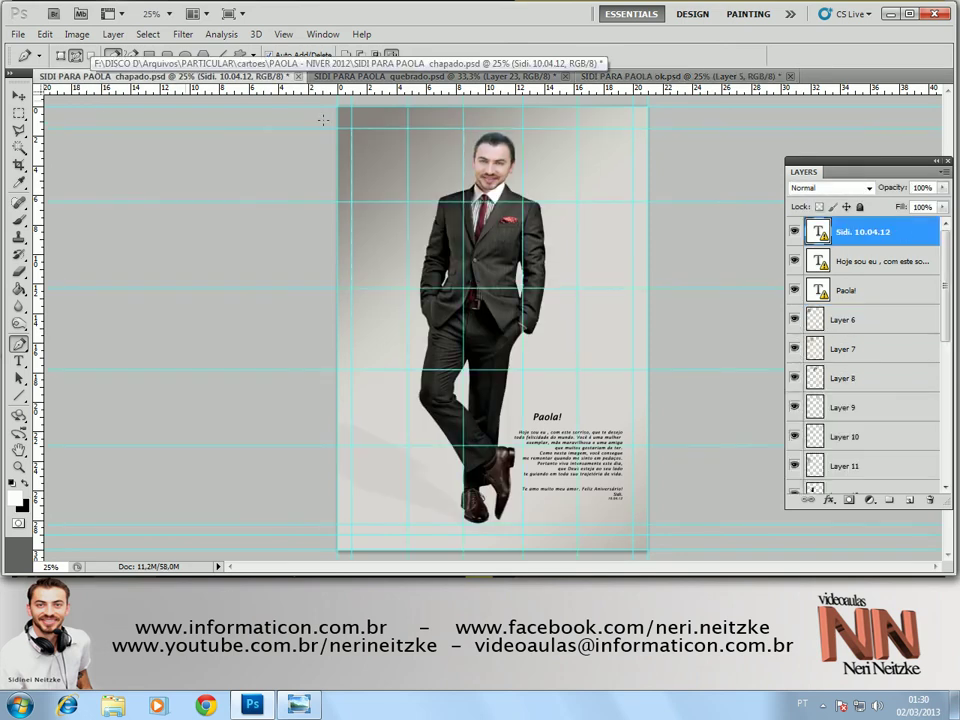
pyautogui.moveTo(945, 280); pyautogui.dragTo(957, 393)
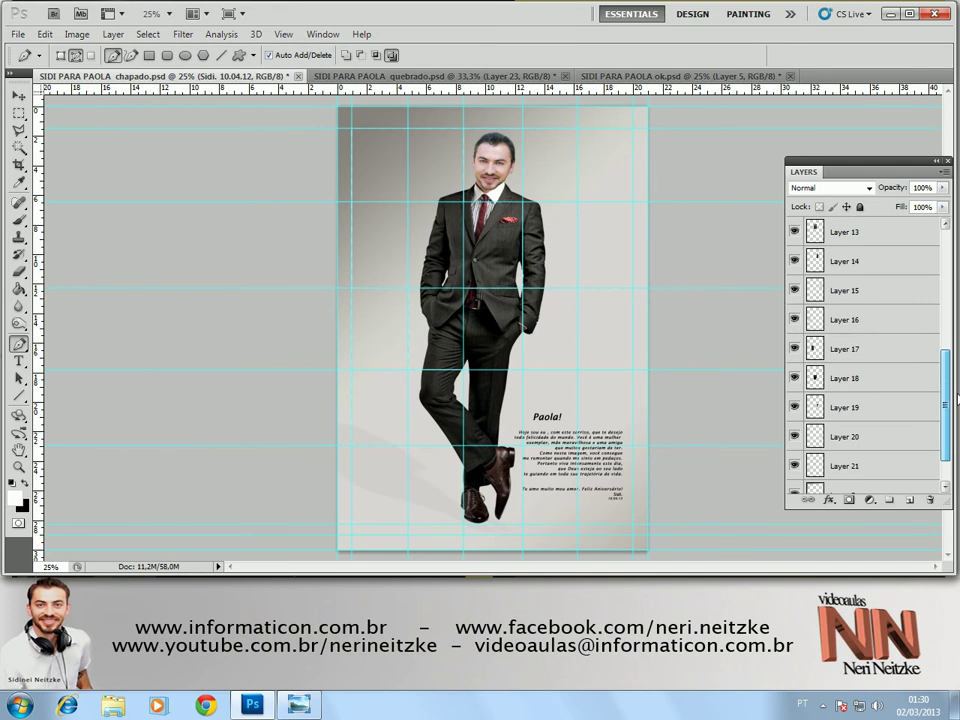
pyautogui.hotkey('ctrl', '+')
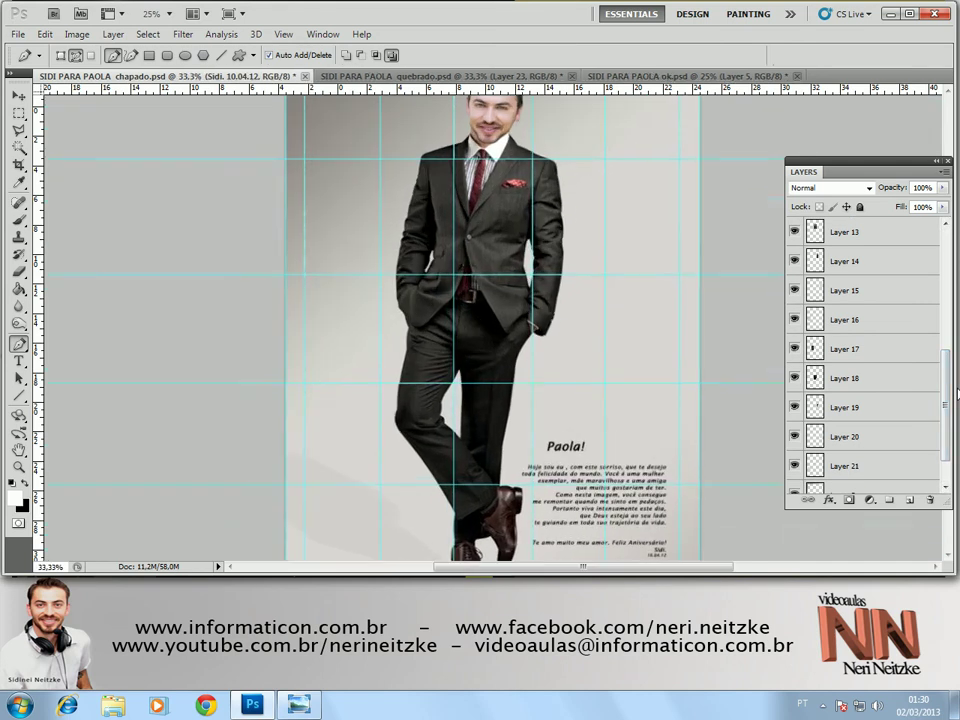
pyautogui.hotkey('ctrl', '+')
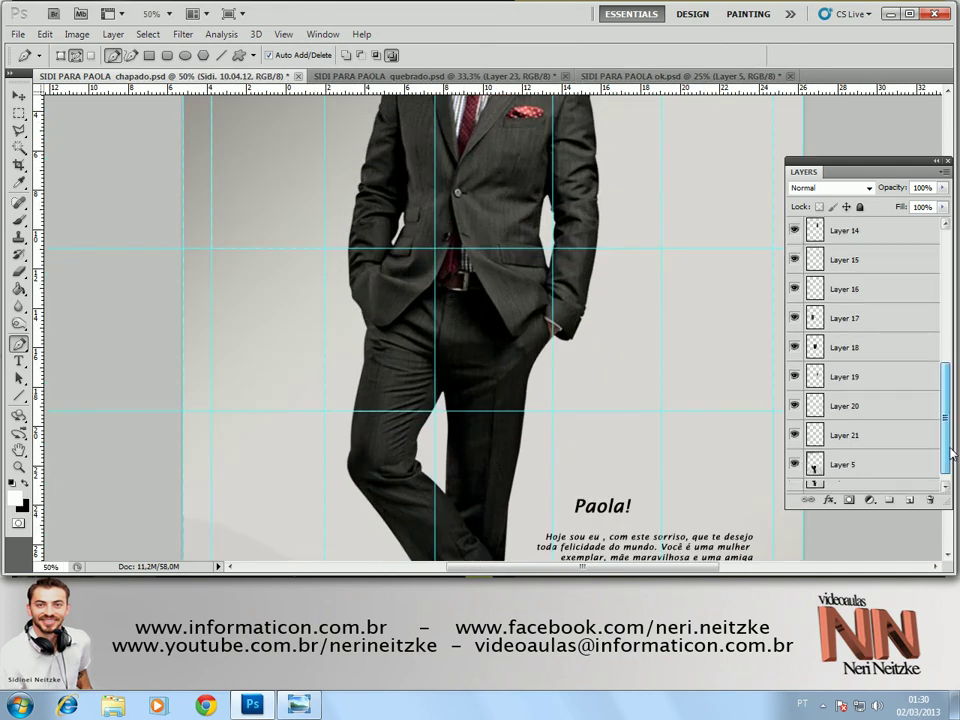
pyautogui.moveTo(945, 400); pyautogui.dragTo(943, 232)
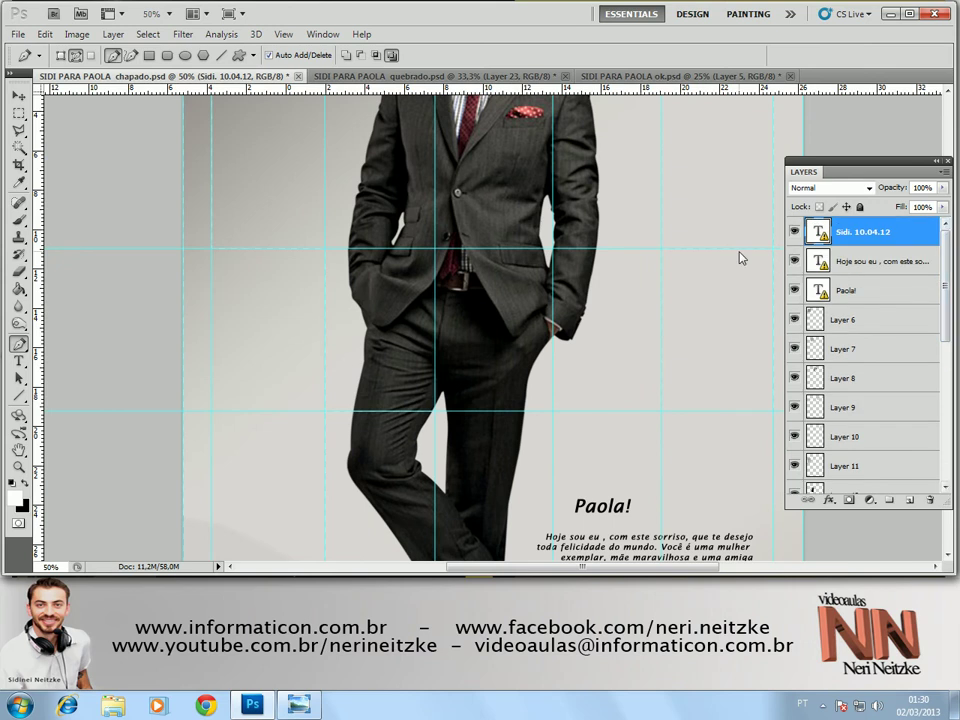
pyautogui.hotkey('ctrl', '-')
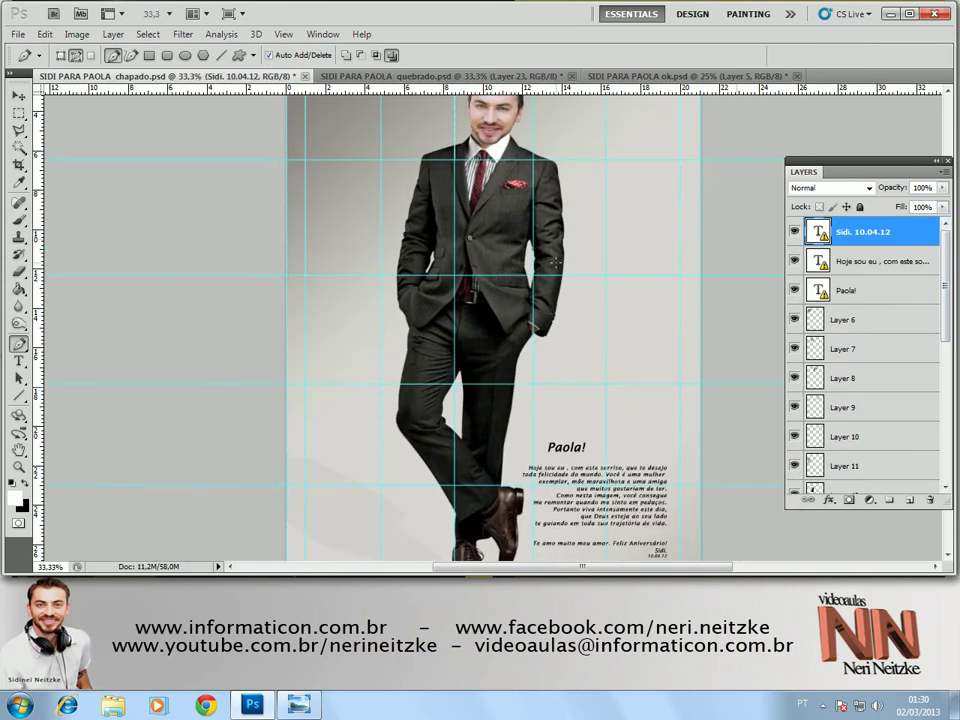
pyautogui.scroll(3, 555, 262)
pyautogui.scroll(1, 397, 217)
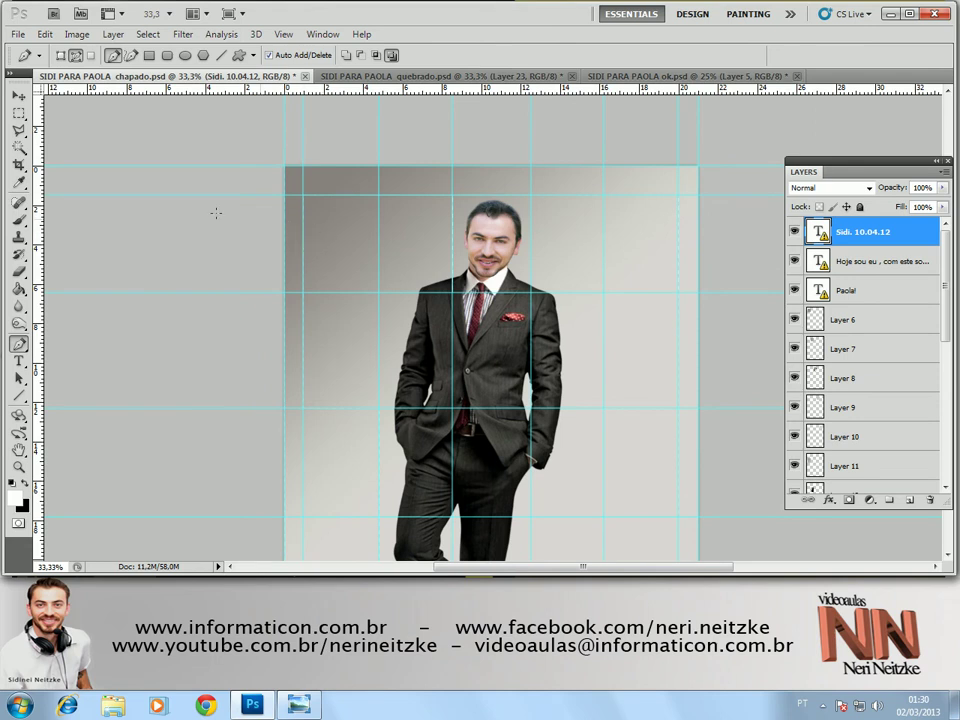
# Pull out a vertical guide and discard it, then toggle the top-left and head-side tiles.
pyautogui.moveTo(40, 198); pyautogui.dragTo(431, 190)
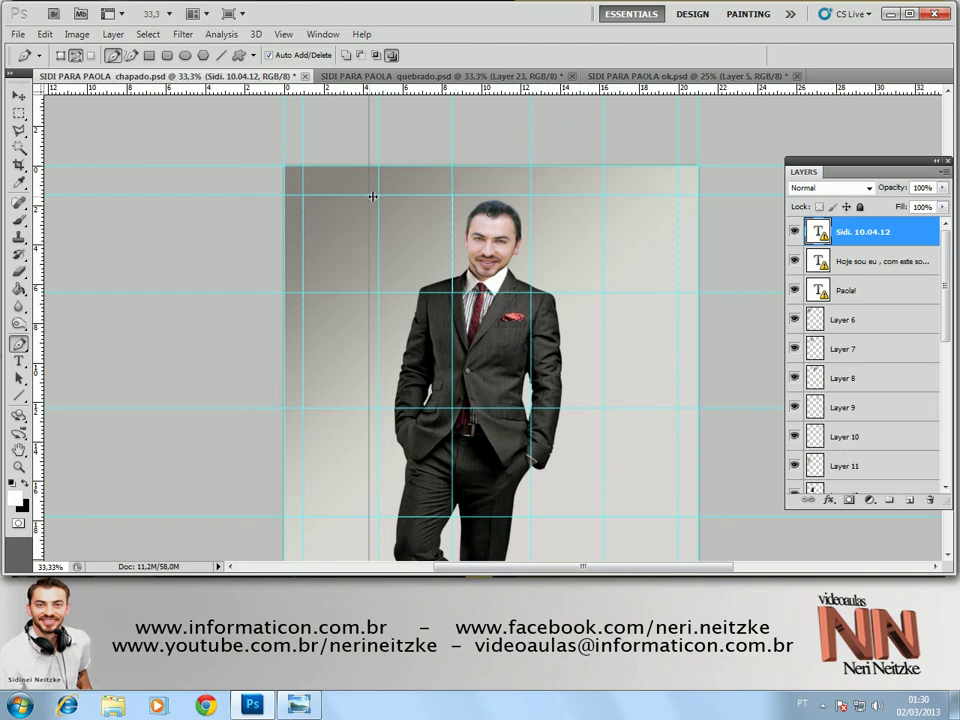
pyautogui.moveTo(431, 190); pyautogui.dragTo(22, 197)
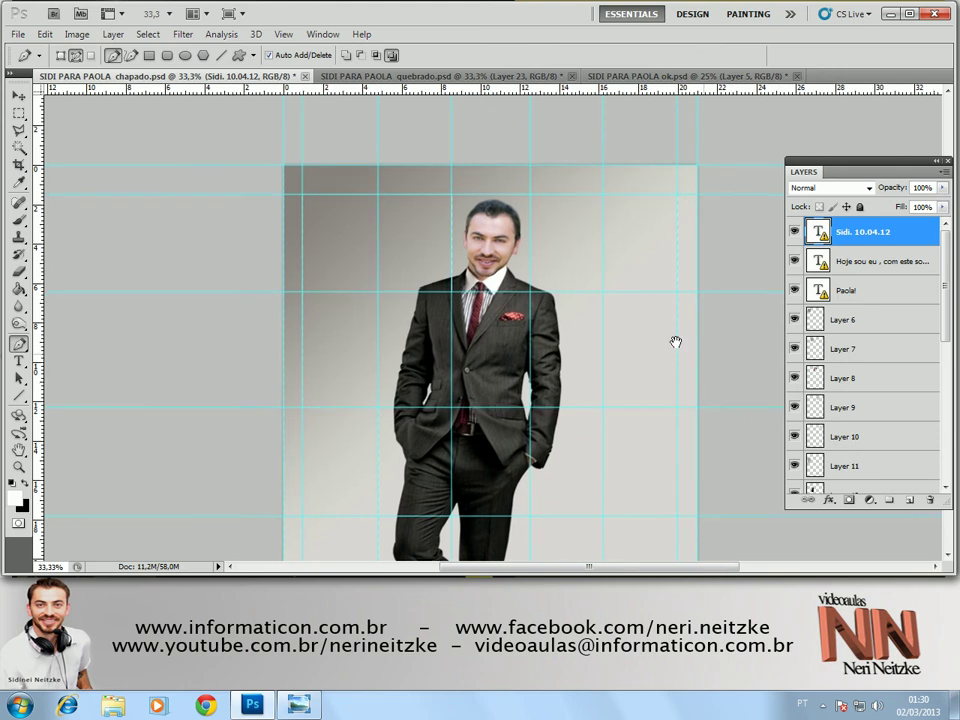
pyautogui.moveTo(677, 339); pyautogui.dragTo(650, 314)
pyautogui.click(794, 319)
pyautogui.click(794, 319)
pyautogui.click(794, 319)
pyautogui.click(794, 319)
pyautogui.click(794, 348)
pyautogui.click(794, 348)
# With the rectangular marquee active, toggle the head, Layer 9 and upper-right tiles to inspect them.
pyautogui.moveTo(19, 113); pyautogui.dragTo(54, 112)
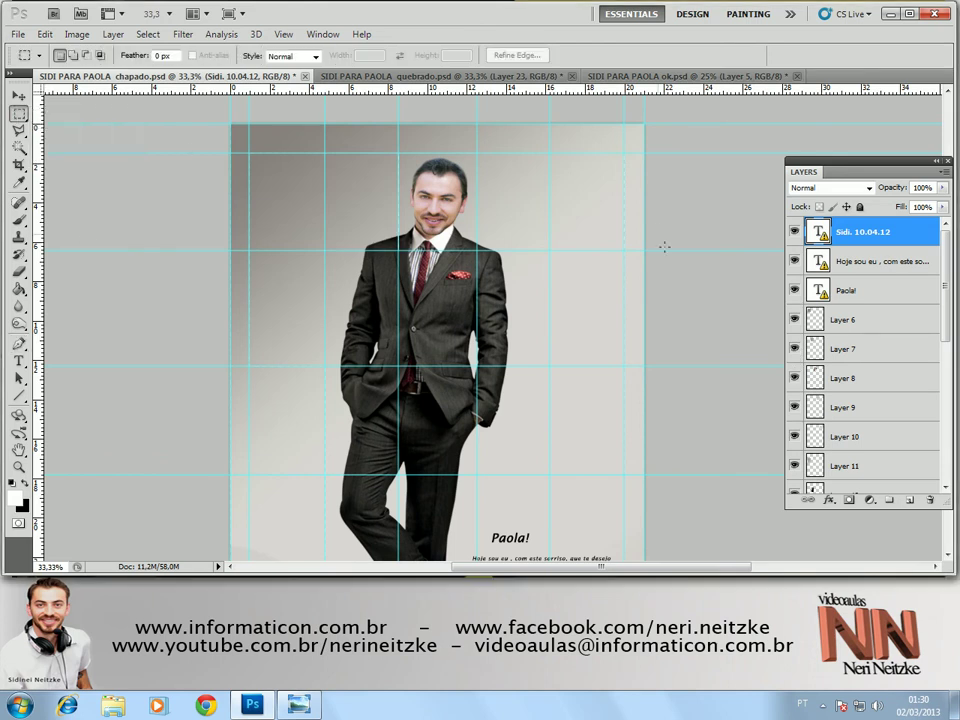
pyautogui.click(794, 319)
pyautogui.click(794, 319)
pyautogui.click(794, 348)
pyautogui.click(794, 349)
pyautogui.click(794, 378)
pyautogui.click(794, 380)
pyautogui.click(794, 407)
pyautogui.click(794, 407)
pyautogui.click(796, 436)
pyautogui.click(794, 436)
pyautogui.hotkey('ctrl', '-')
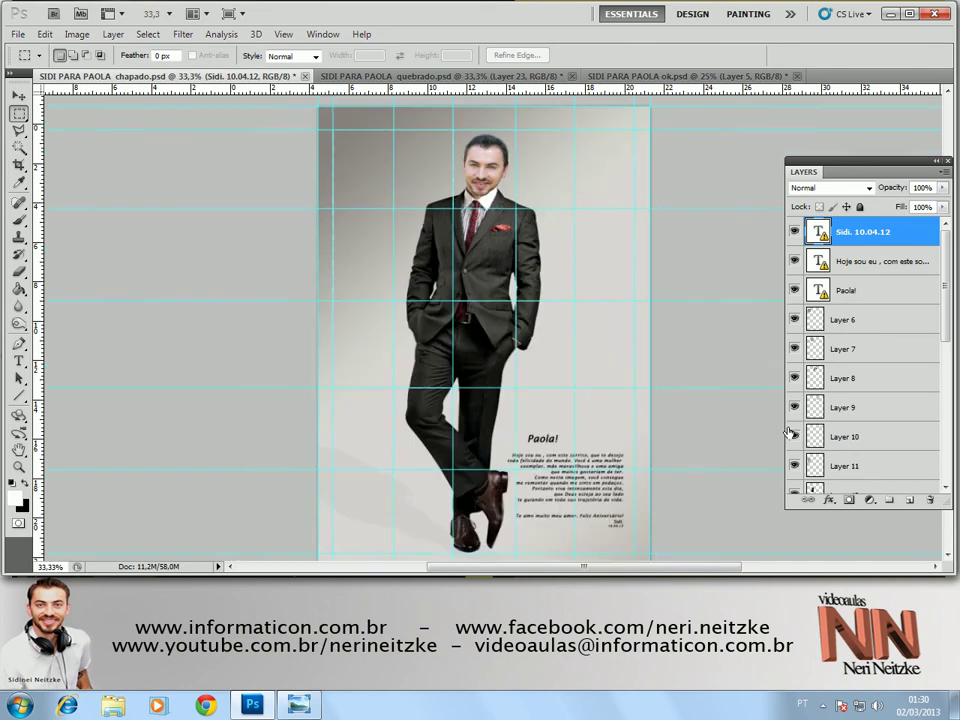
pyautogui.click(794, 378)
pyautogui.click(794, 378)
pyautogui.click(794, 407)
# Toggle the Layer 9, upper-right and Layer 11 tiles, and make Layer 21 visible.
pyautogui.click(794, 407)
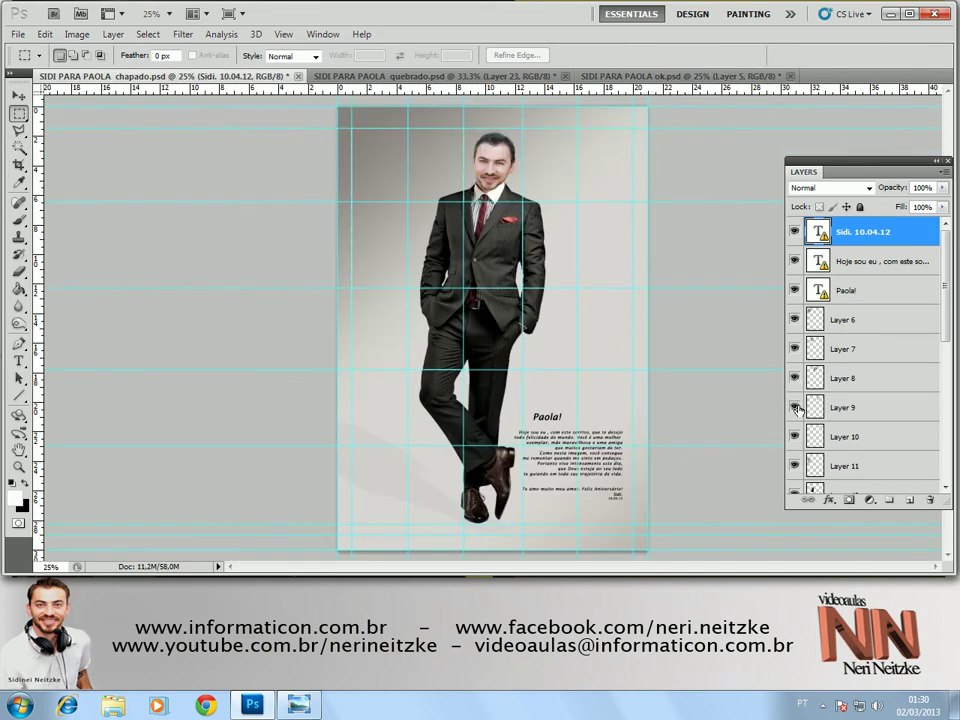
pyautogui.click(796, 436)
pyautogui.click(794, 436)
pyautogui.click(796, 467)
pyautogui.click(796, 467)
pyautogui.moveTo(946, 330)
pyautogui.mouseDown()
pyautogui.moveTo(952, 375)
pyautogui.moveTo(950, 287)
pyautogui.moveTo(950, 420)
pyautogui.mouseUp()
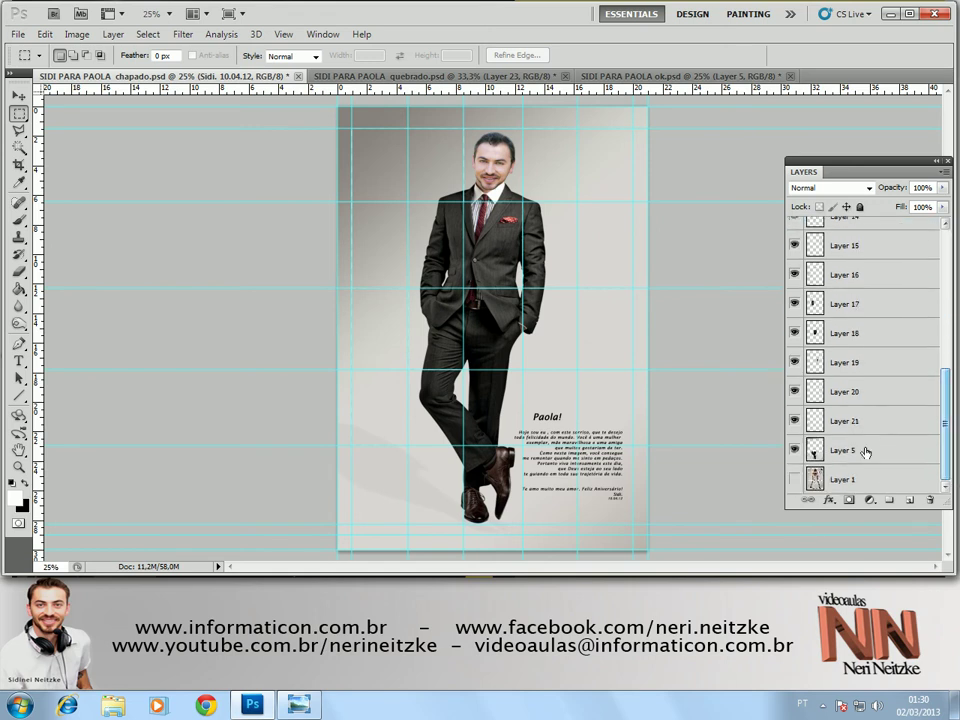
pyautogui.click(797, 425)
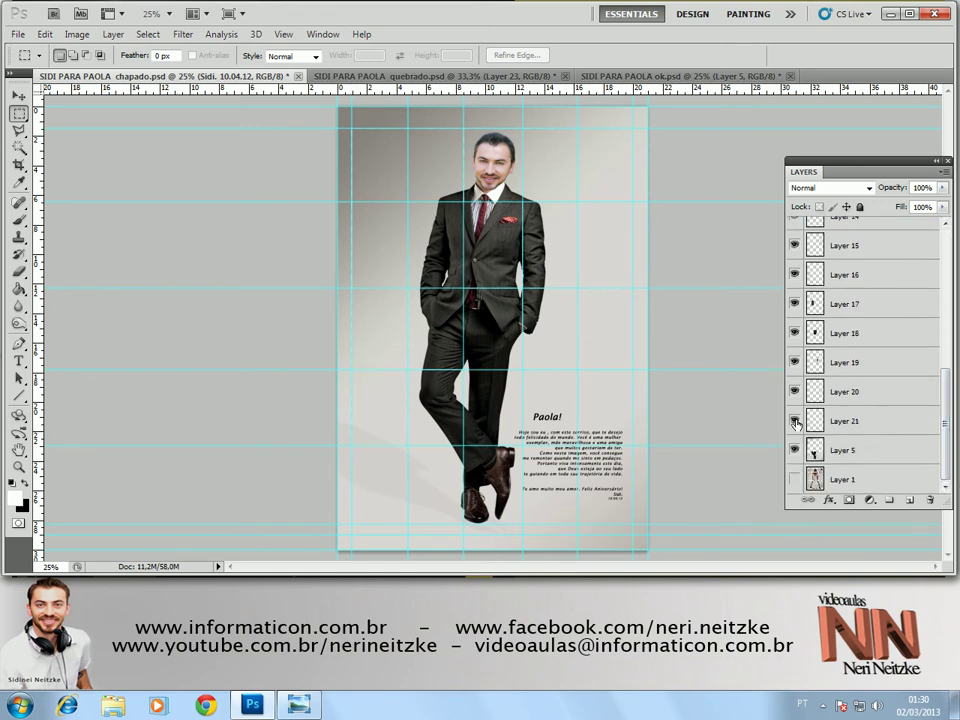
# Hide and reshow Layer 5, the man, several times to compare.
pyautogui.click(797, 451)
pyautogui.click(797, 451)
pyautogui.click(797, 451)
pyautogui.click(795, 451)
pyautogui.click(795, 451)
pyautogui.click(795, 451)
# Toggle the lower-left, Layer 20, 19 and 18 tiles, then return to ok.psd.
pyautogui.click(795, 421)
pyautogui.click(795, 421)
pyautogui.click(794, 391)
pyautogui.click(794, 391)
pyautogui.click(794, 362)
pyautogui.click(794, 362)
pyautogui.click(790, 338)
pyautogui.click(790, 338)
pyautogui.click(697, 77)
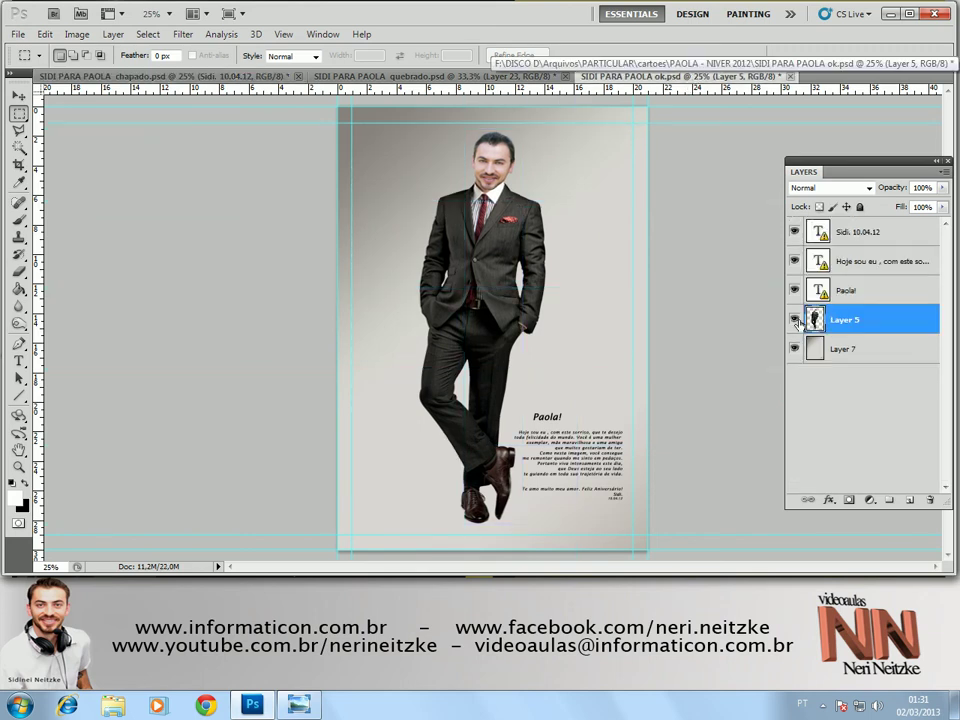
# Compare ok.psd with quebrado, toggling the man and the grey background layer on ok.
pyautogui.click(794, 319)
pyautogui.click(794, 319)
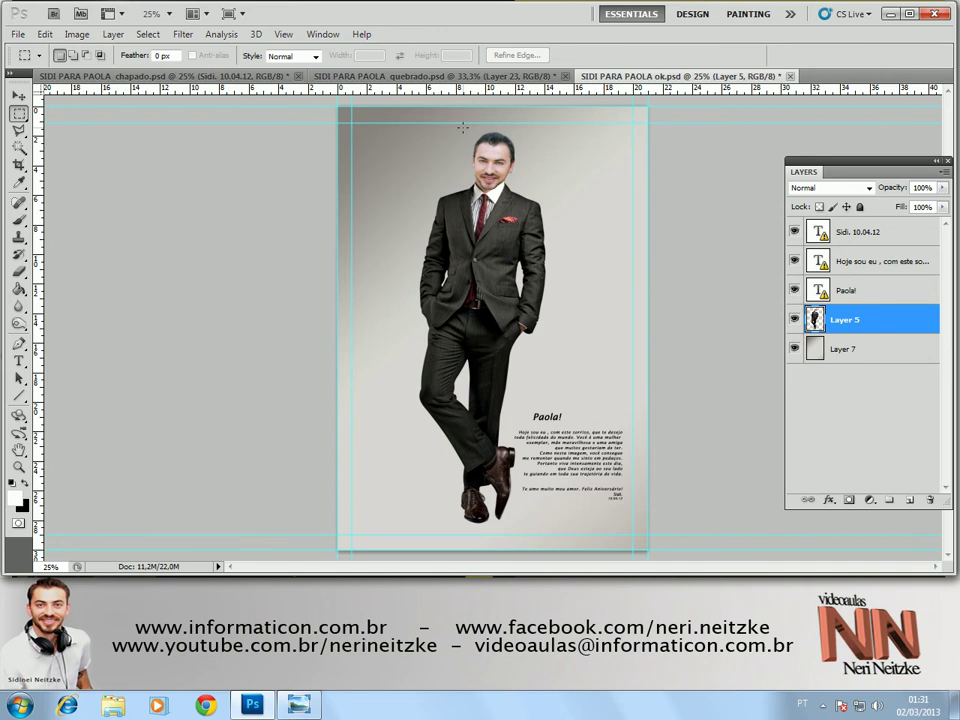
pyautogui.click(412, 78)
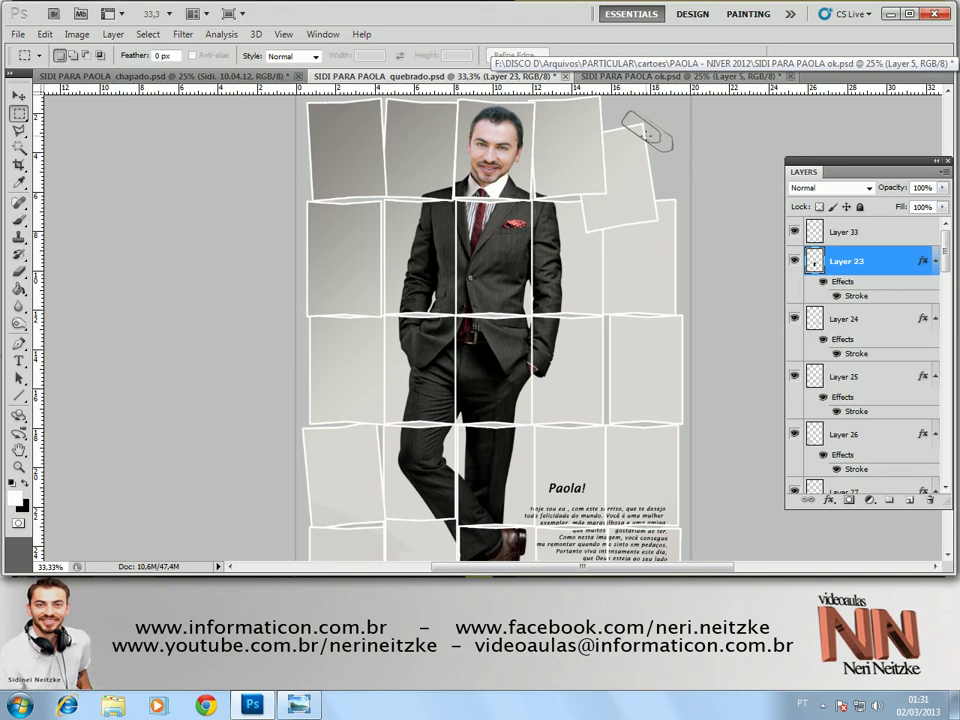
pyautogui.click(720, 80)
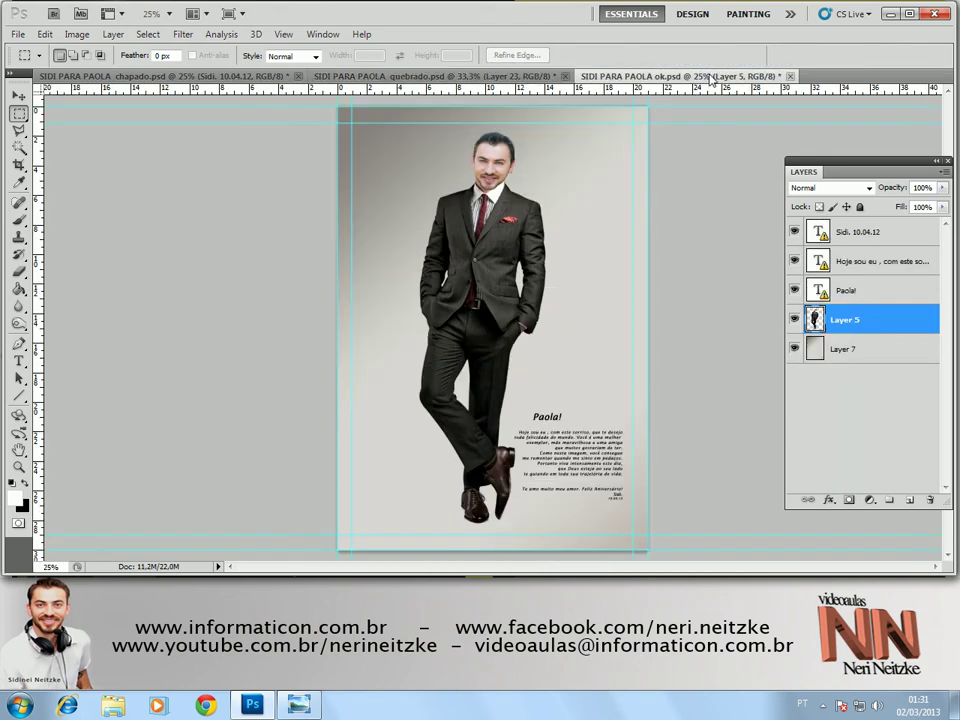
pyautogui.click(794, 318)
pyautogui.click(794, 318)
pyautogui.click(794, 346)
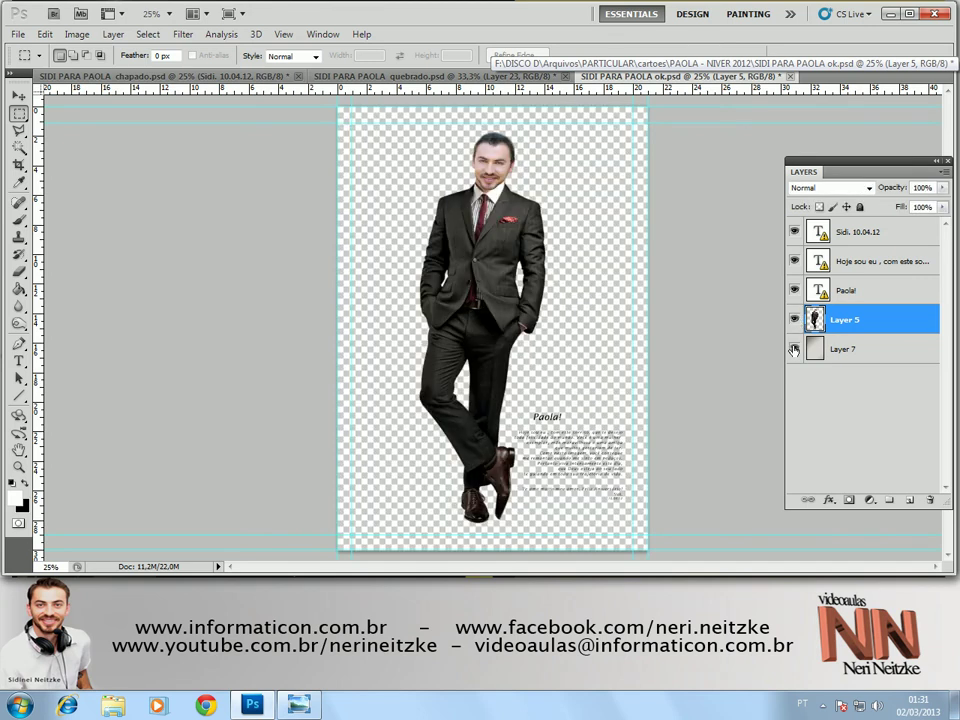
pyautogui.click(794, 346)
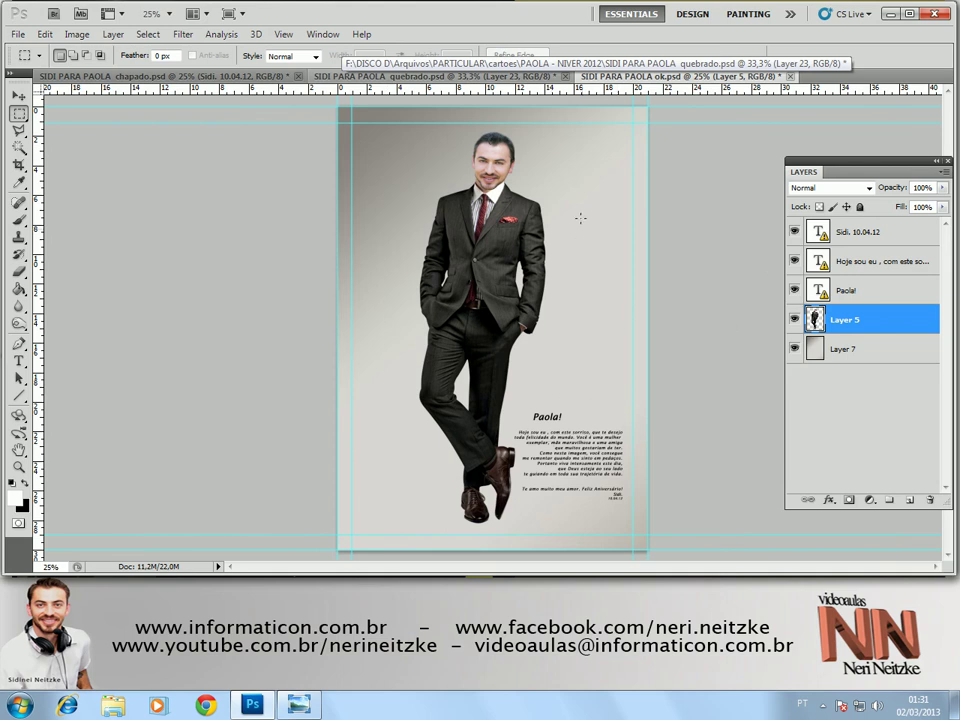
# In chapado.psd, toggle the top-left and Layer 7, 8, 9 tiles, then return to quebrado.psd.
pyautogui.click(121, 80)
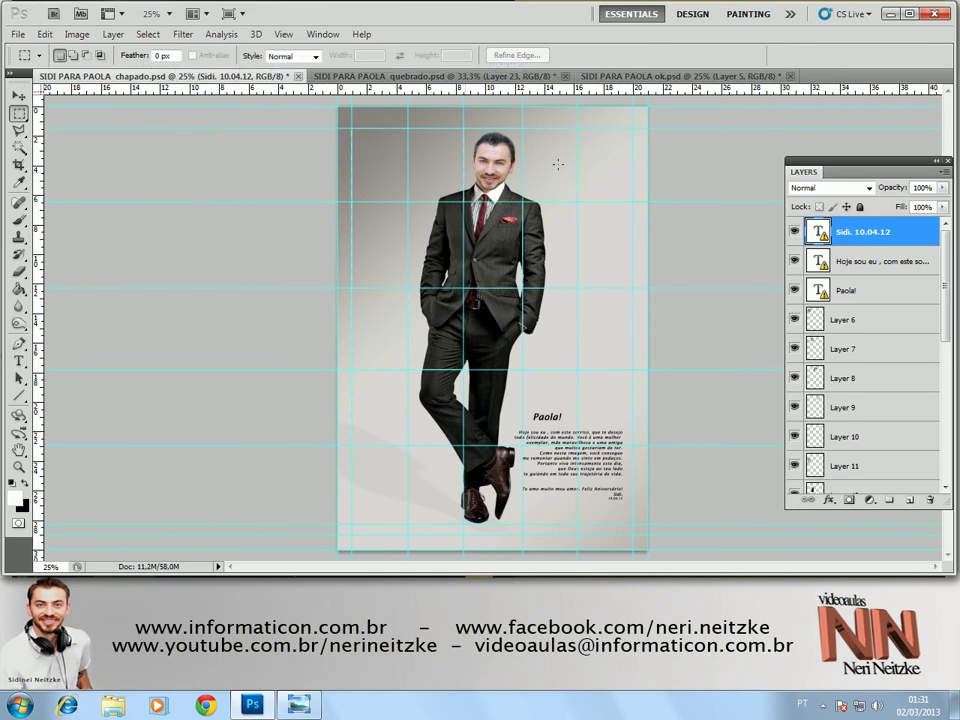
pyautogui.click(794, 319)
pyautogui.click(794, 319)
pyautogui.click(794, 348)
pyautogui.click(794, 348)
pyautogui.click(794, 378)
pyautogui.click(794, 378)
pyautogui.click(794, 407)
pyautogui.click(794, 407)
pyautogui.click(361, 79)
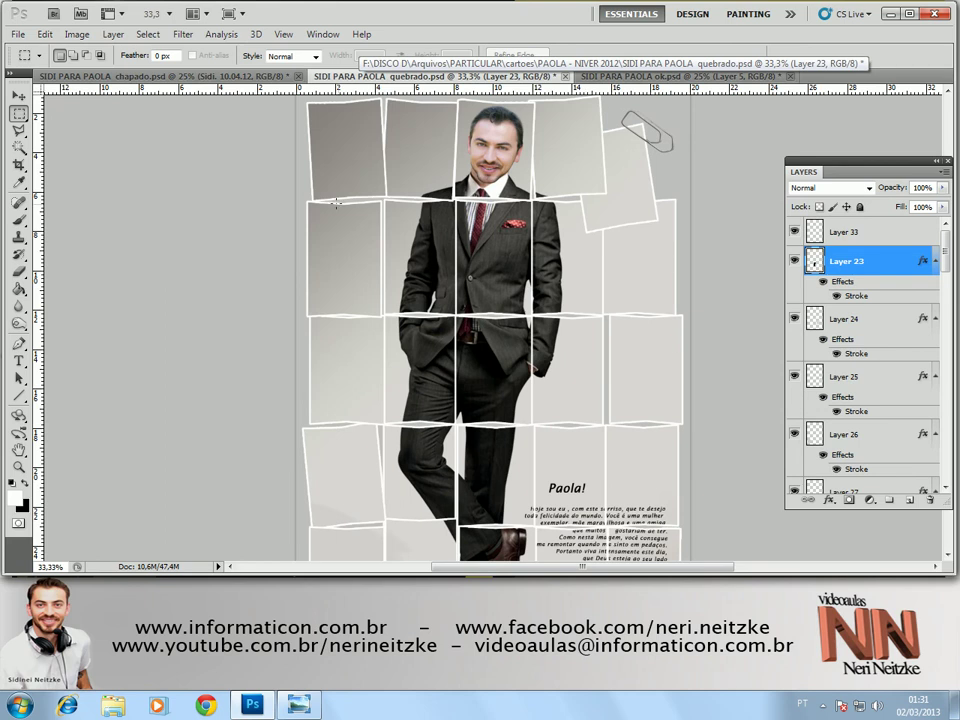
# Select the top-left tile's layer via Move tool auto-select and apply an empty Free Transform.
pyautogui.click(19, 131)
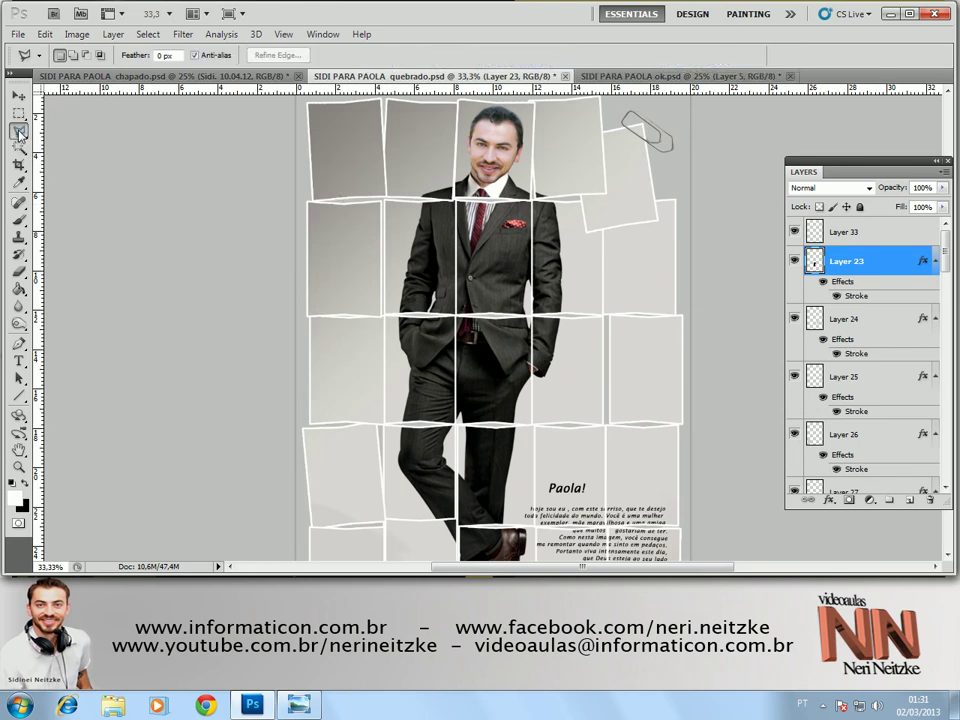
pyautogui.click(19, 95)
pyautogui.click(57, 55)
pyautogui.click(332, 141)
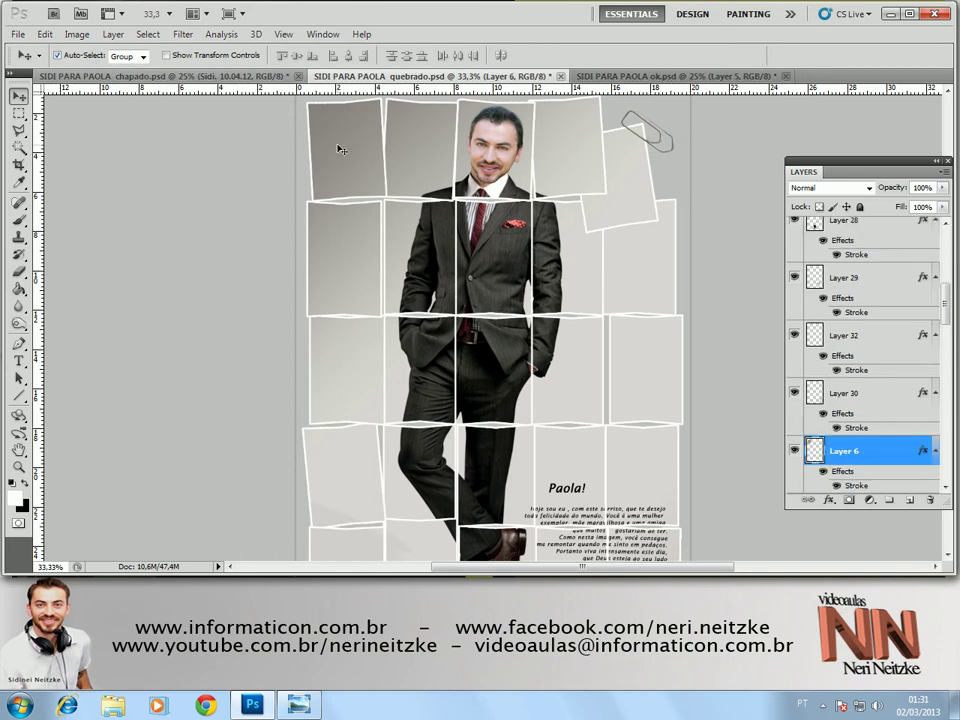
pyautogui.hotkey('ctrl', 't')
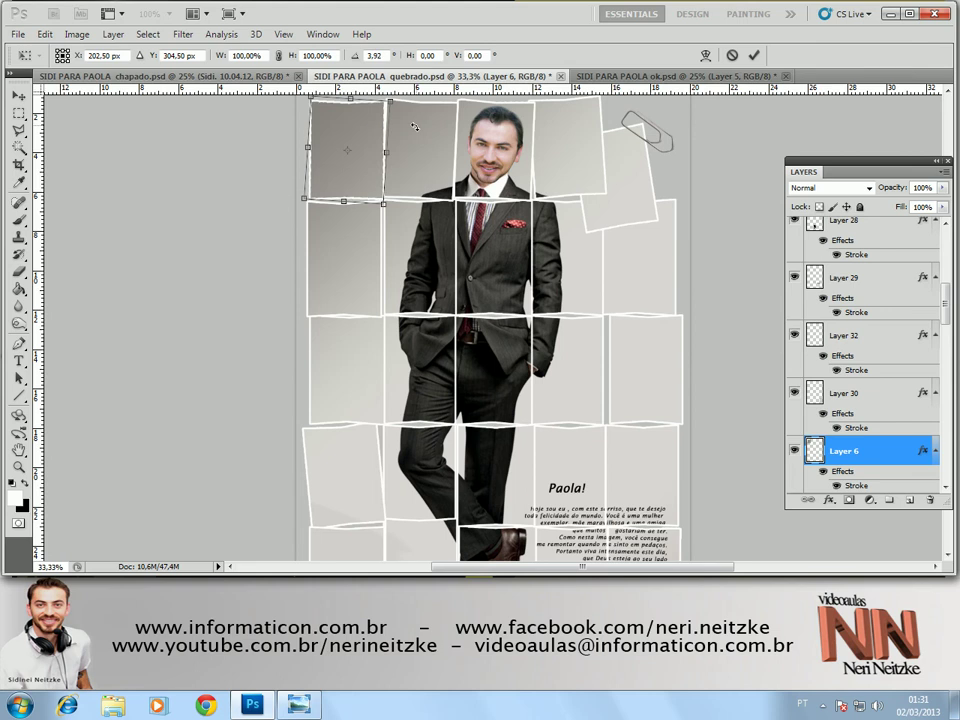
pyautogui.press('Return')
# Draw a polygonal lasso selection on the collage, then clear it and zoom out.
pyautogui.click(18, 131)
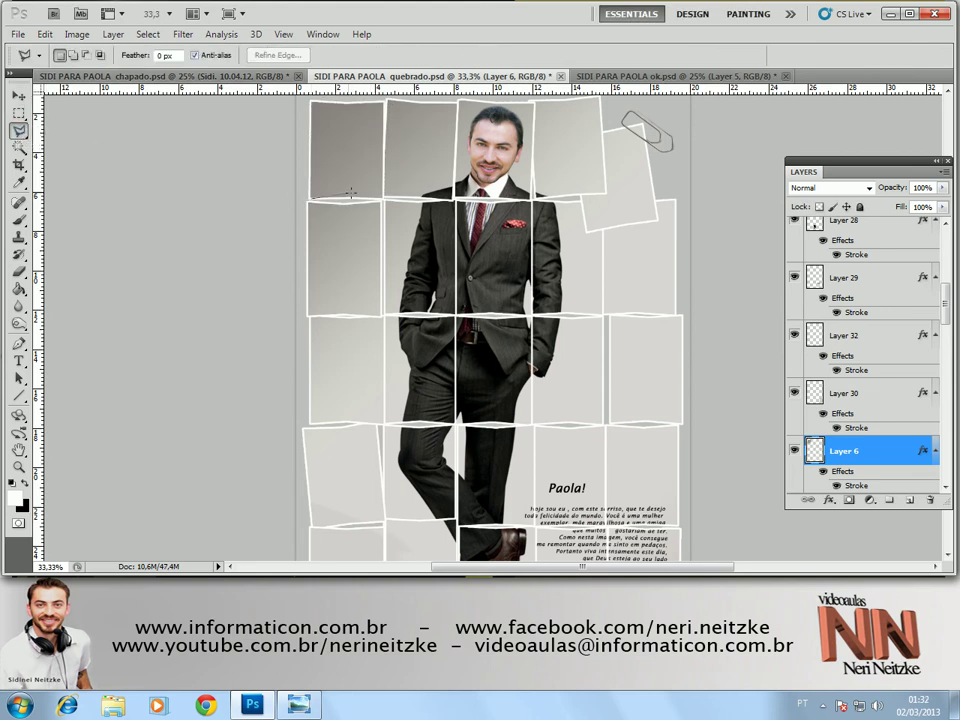
pyautogui.scroll(1, 380, 196)
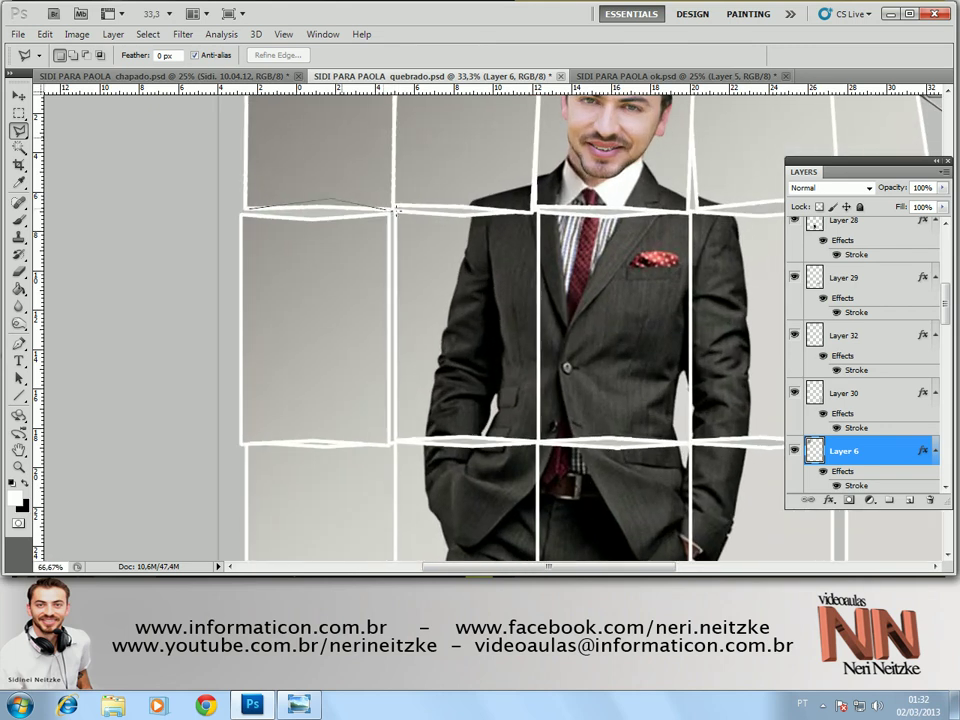
pyautogui.click(411, 240)
pyautogui.click(253, 210)
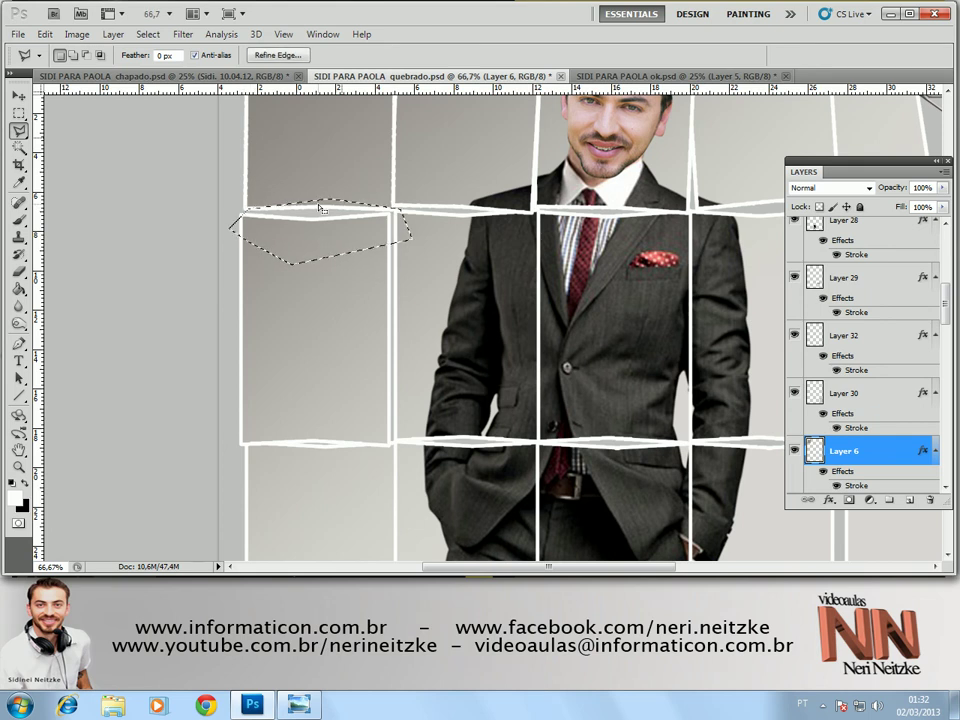
pyautogui.click(19, 115)
pyautogui.click(97, 132)
pyautogui.hotkey('ctrl', '-')
pyautogui.hotkey('ctrl', '-')
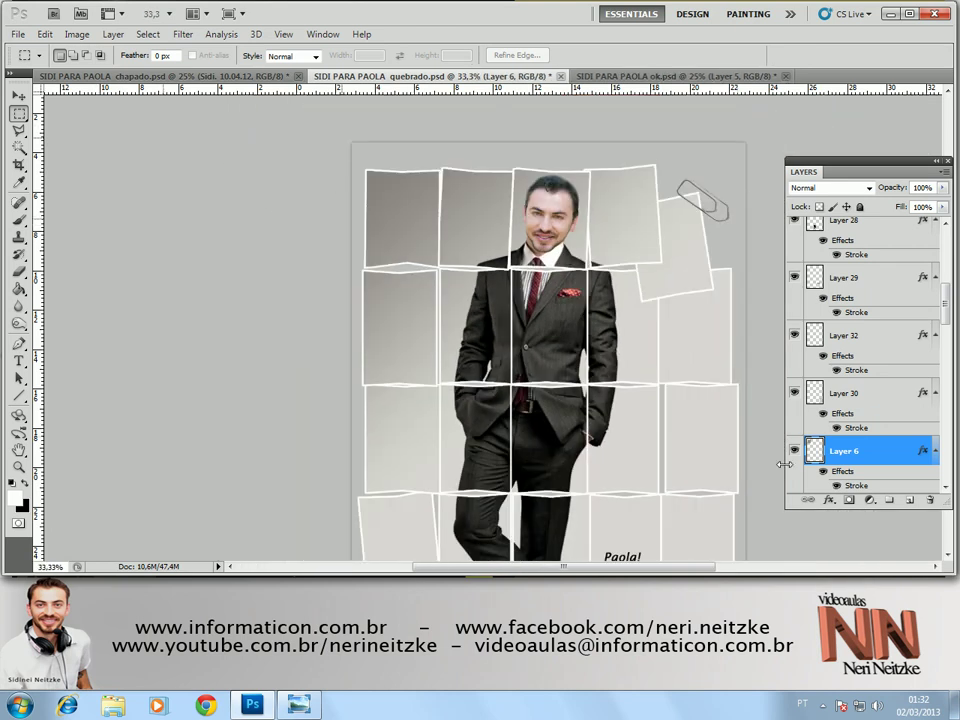
pyautogui.scroll(-3, 951, 316)
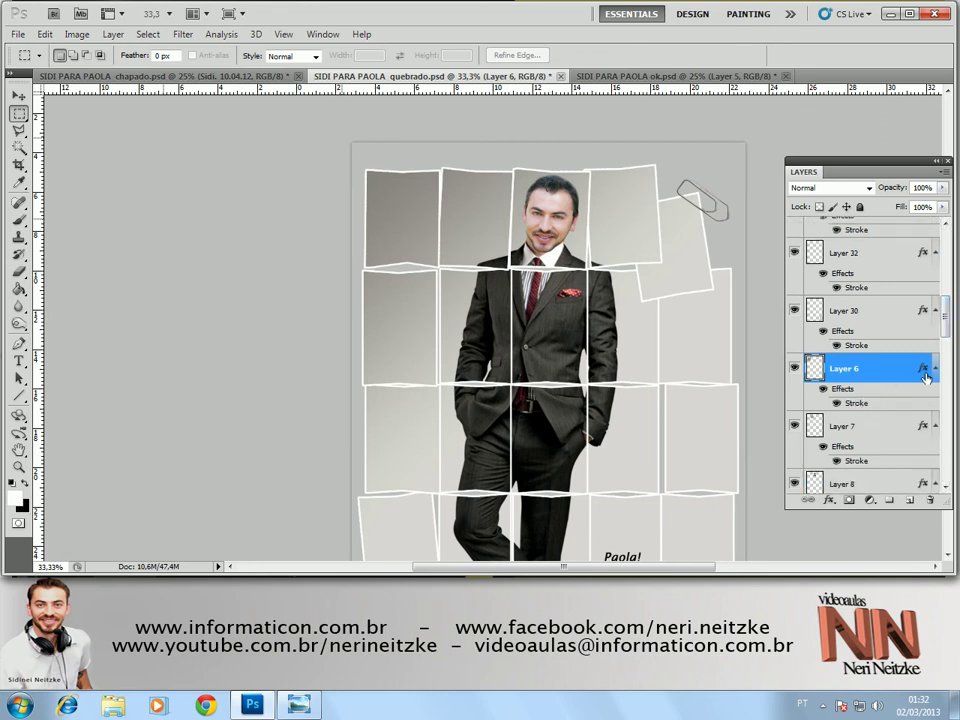
# Increase Layer 6's white Stroke effect size to 13 px in Layer Style.
pyautogui.rightClick(922, 310)
pyautogui.click(853, 487)
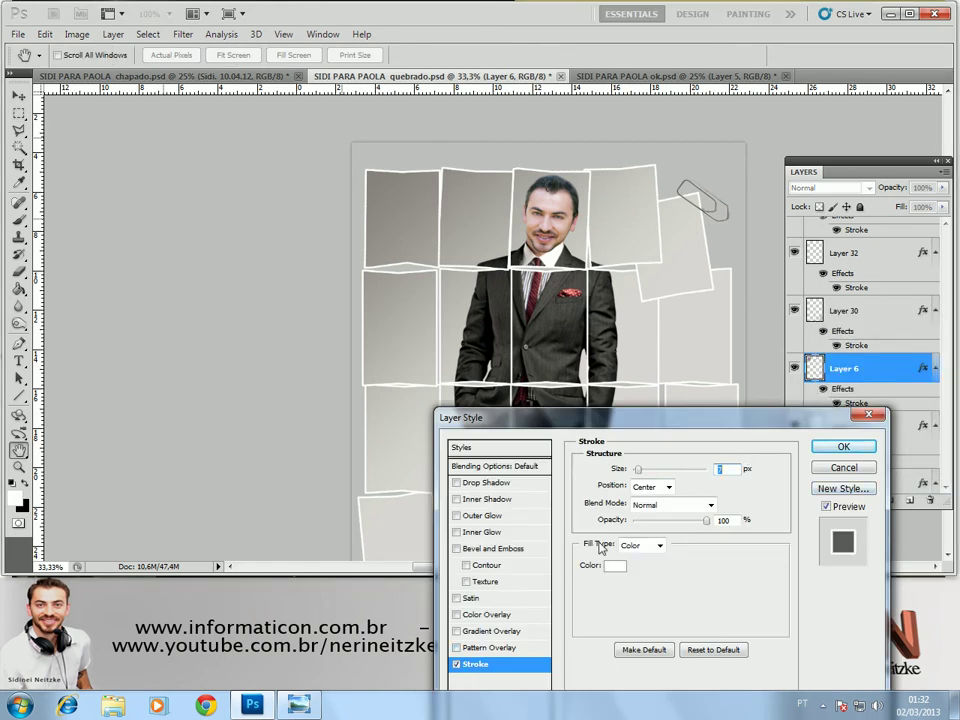
pyautogui.moveTo(641, 474); pyautogui.dragTo(640, 474)
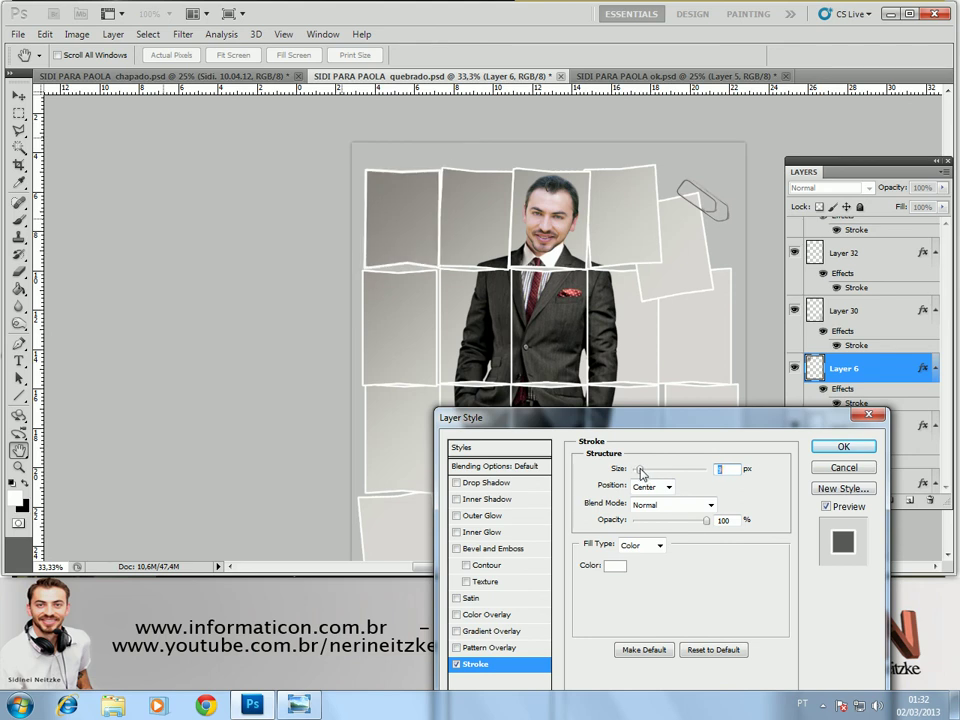
pyautogui.click(838, 447)
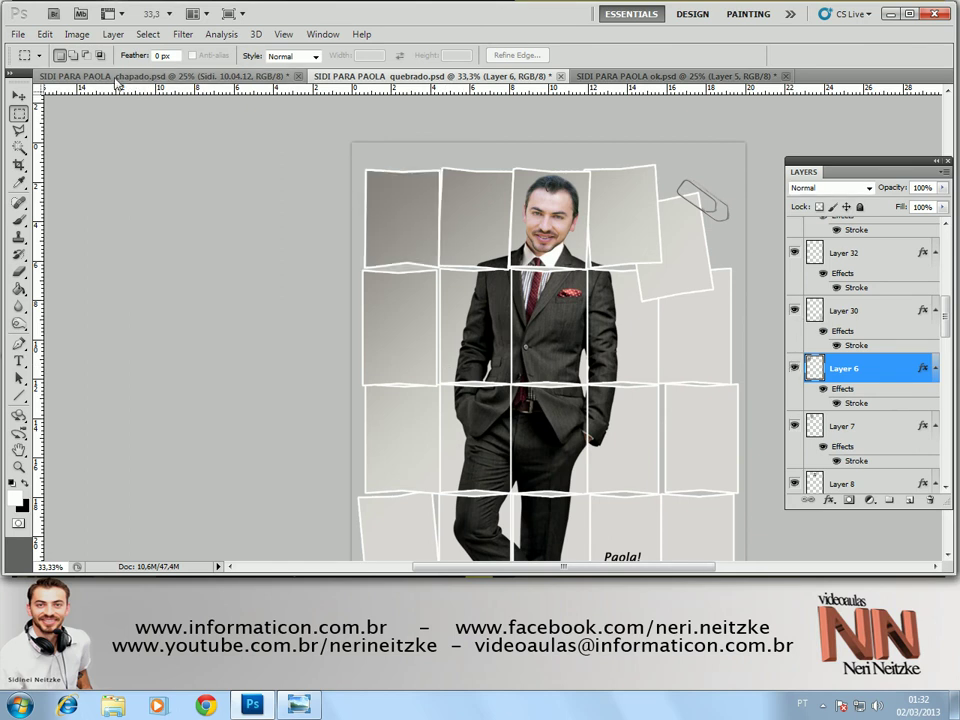
pyautogui.click(117, 78)
pyautogui.click(795, 348)
pyautogui.click(795, 348)
pyautogui.click(795, 378)
pyautogui.click(795, 378)
pyautogui.click(795, 407)
pyautogui.click(795, 407)
pyautogui.click(795, 436)
pyautogui.click(795, 436)
pyautogui.click(795, 465)
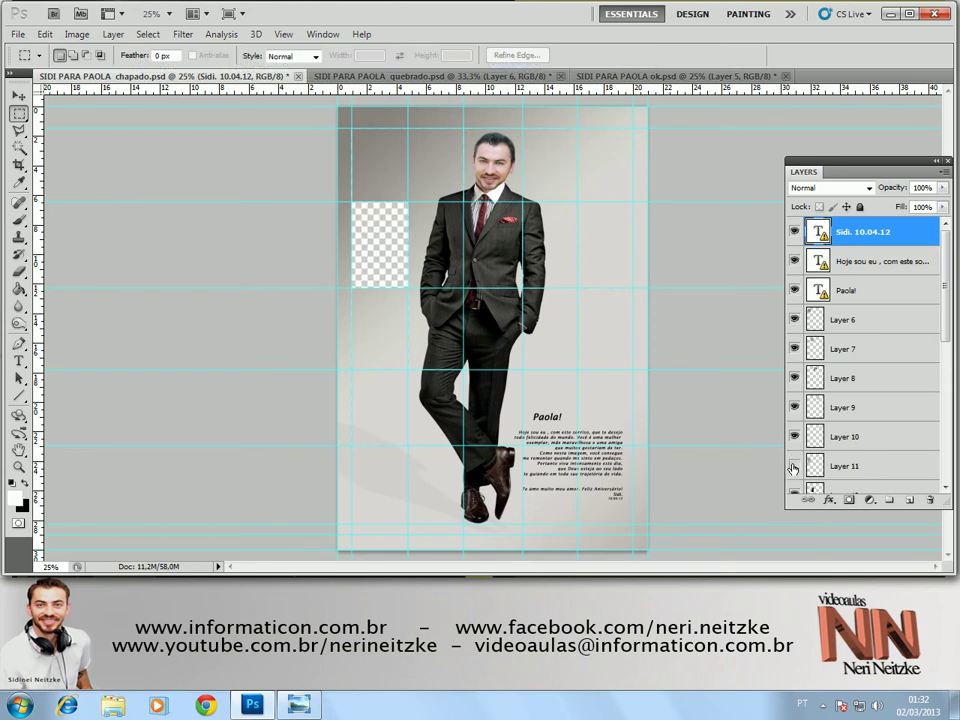
pyautogui.click(795, 465)
pyautogui.scroll(-3, 907, 402)
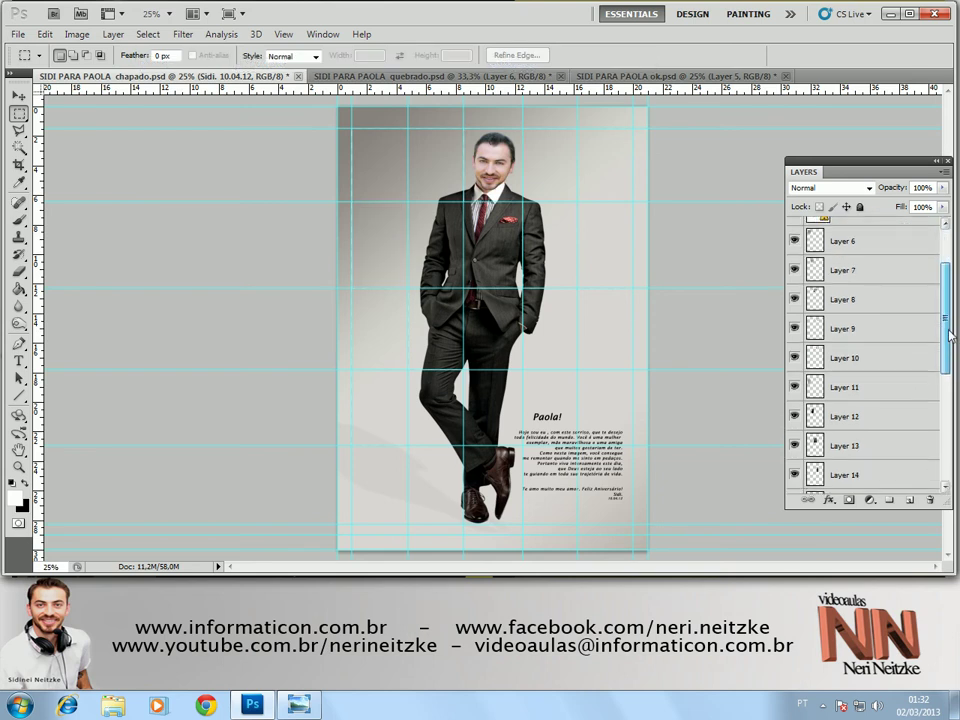
pyautogui.click(795, 416)
pyautogui.click(795, 416)
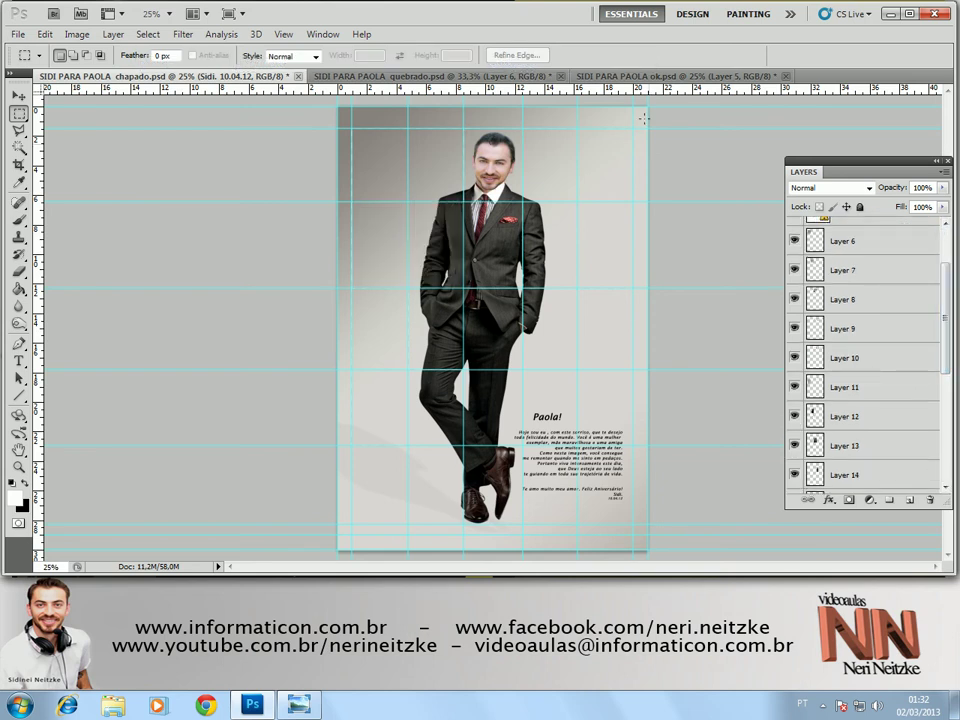
pyautogui.click(654, 77)
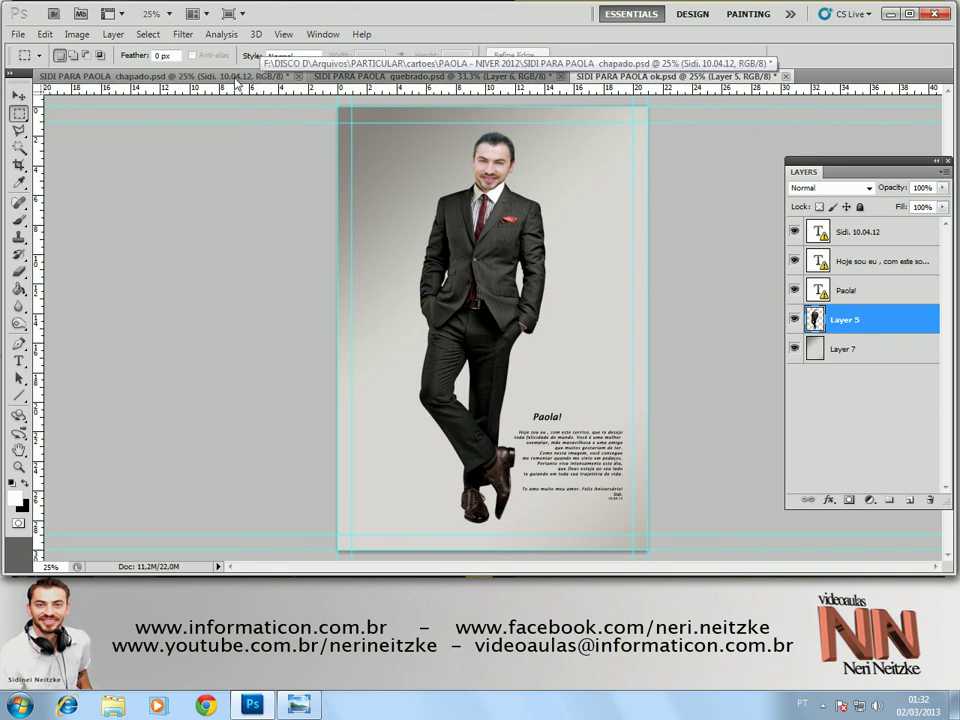
pyautogui.click(180, 75)
pyautogui.click(795, 378)
pyautogui.click(795, 378)
# Back in quebrado.psd, rotate the top-left tile slightly with Free Transform.
pyautogui.click(357, 77)
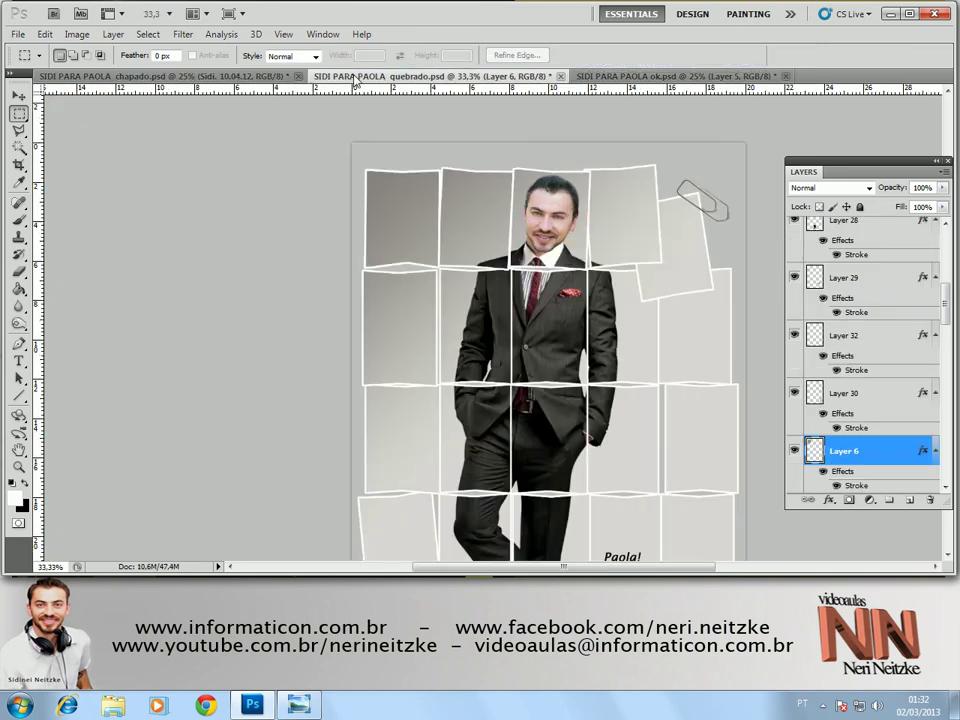
pyautogui.click(795, 452)
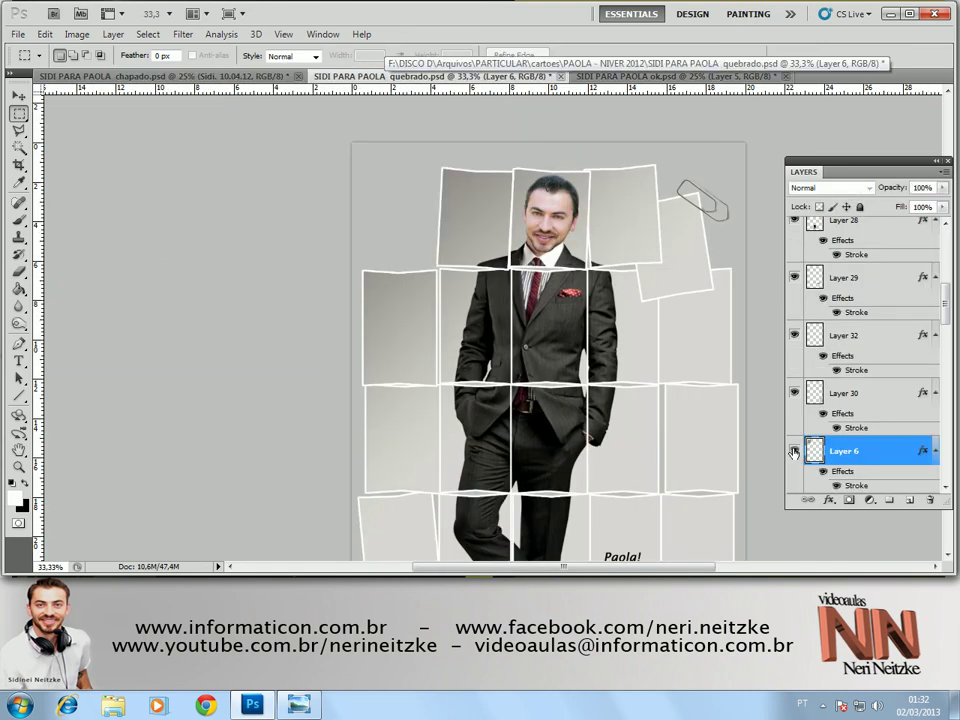
pyautogui.hotkey('ctrl', 't')
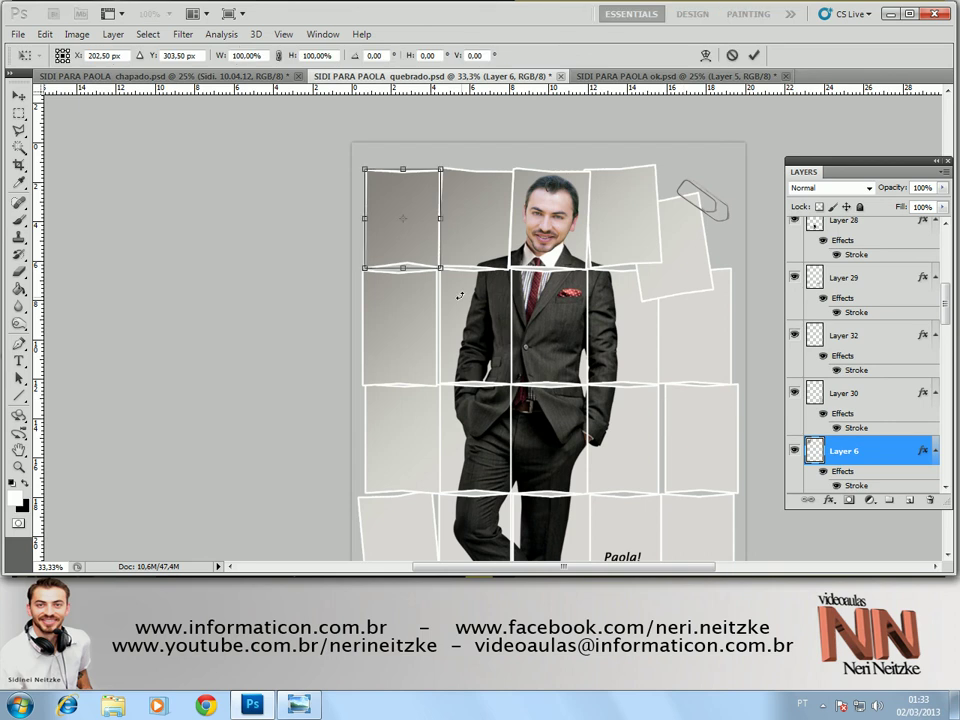
pyautogui.moveTo(460, 300); pyautogui.dragTo(475, 291)
pyautogui.press('Return')
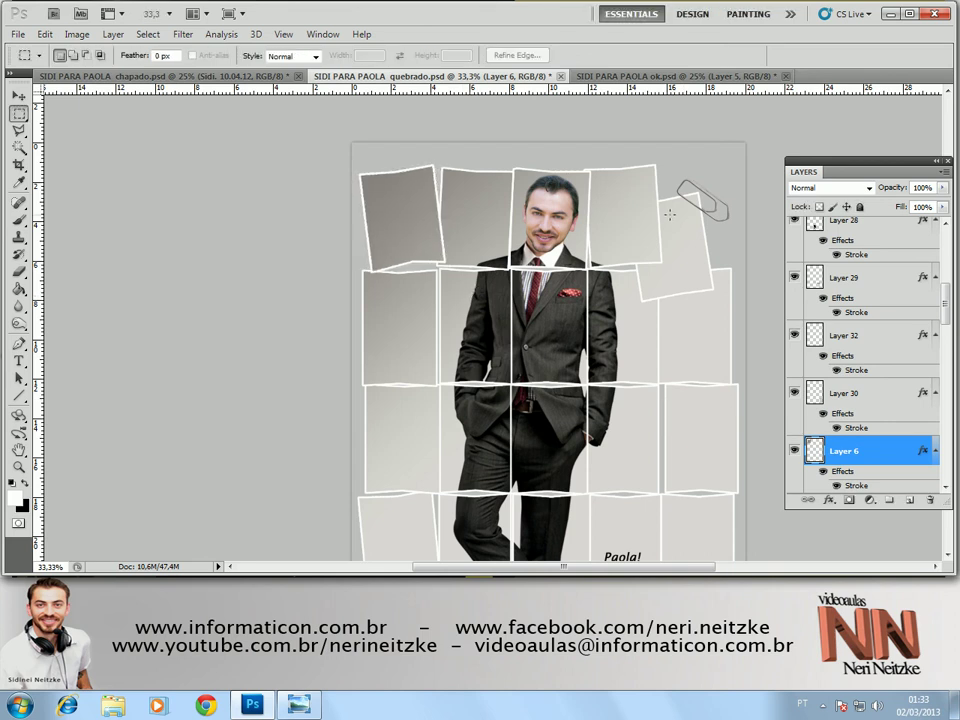
# With the Move tool, pick Layer 9's tile and then Layer 10 on the canvas.
pyautogui.click(18, 95)
pyautogui.click(634, 235)
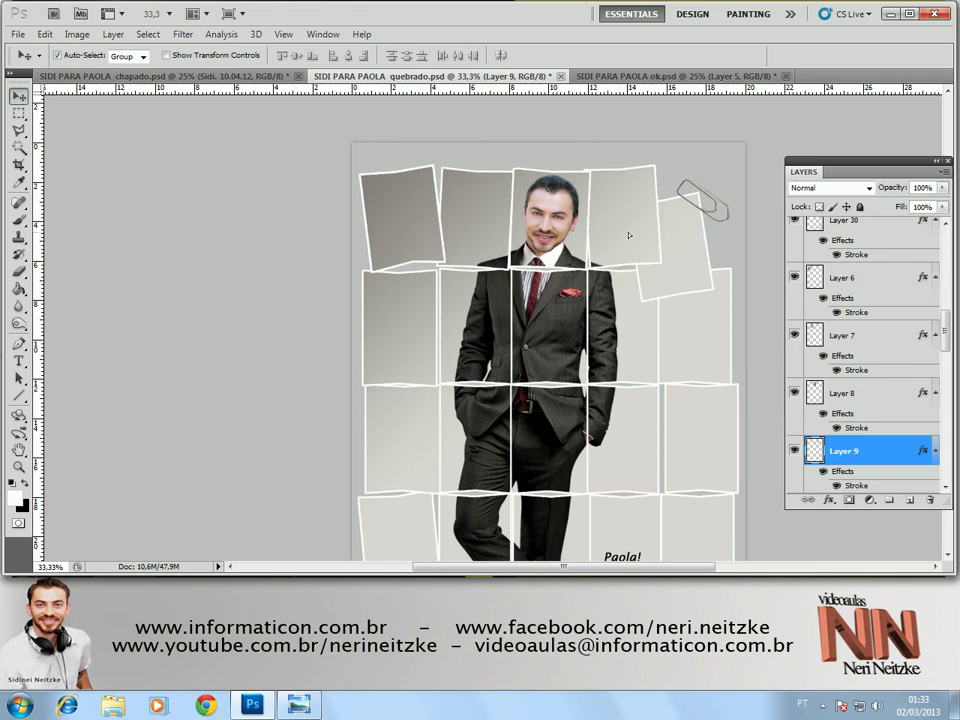
pyautogui.click(697, 270)
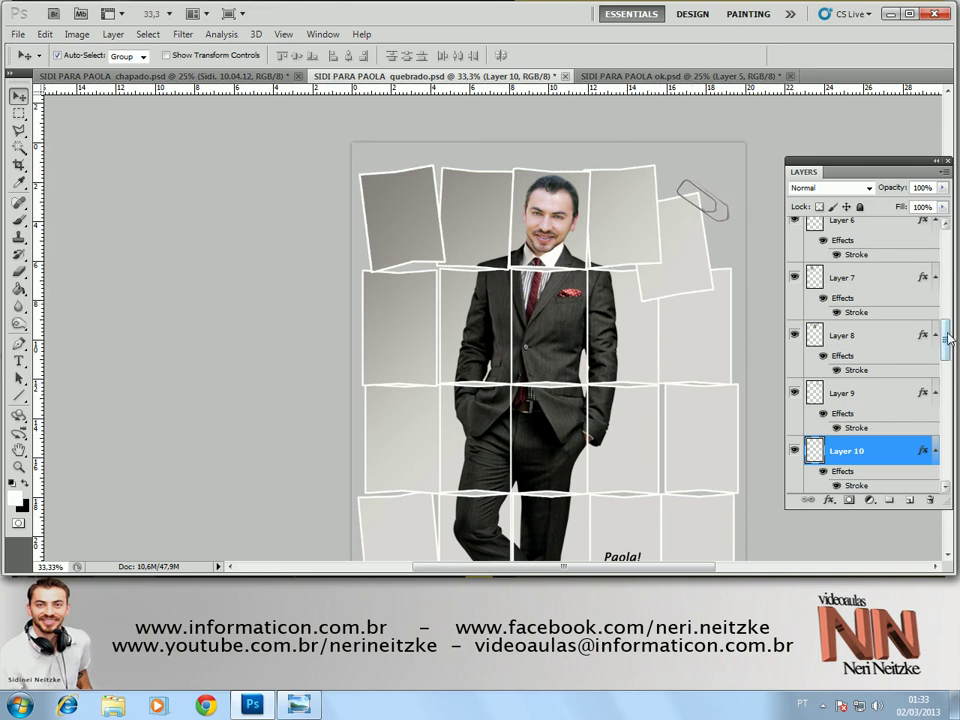
# Compare the documents by toggling Layer 31's grey background in quebrado and Layer 8's head piece in chapado.
pyautogui.moveTo(946, 333); pyautogui.dragTo(946, 458)
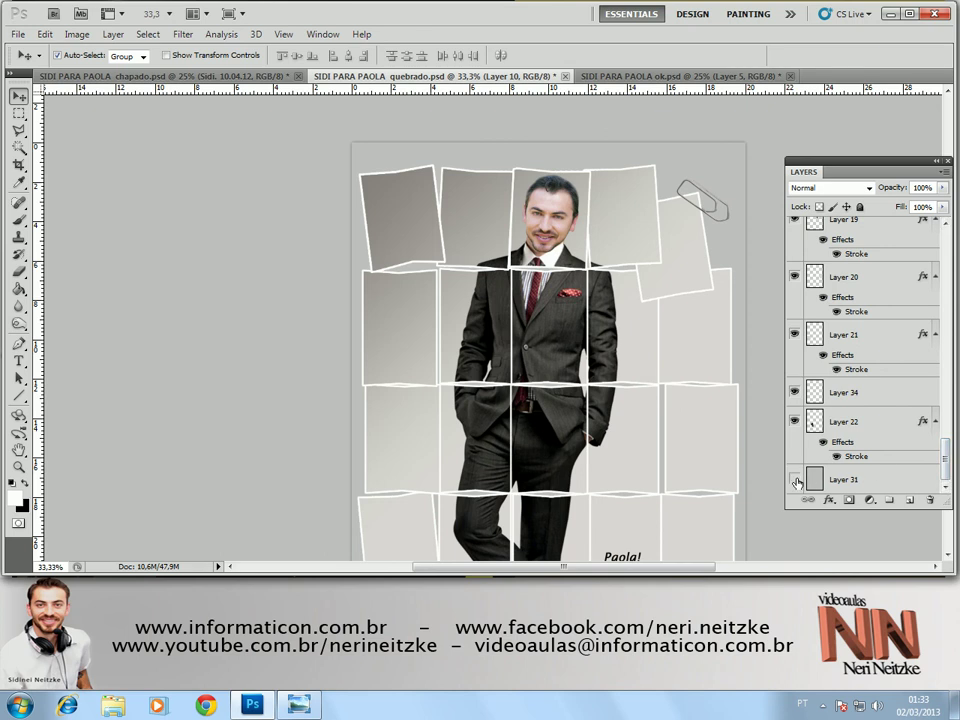
pyautogui.click(796, 482)
pyautogui.hotkey('ctrl', 'shift', 'Tab')
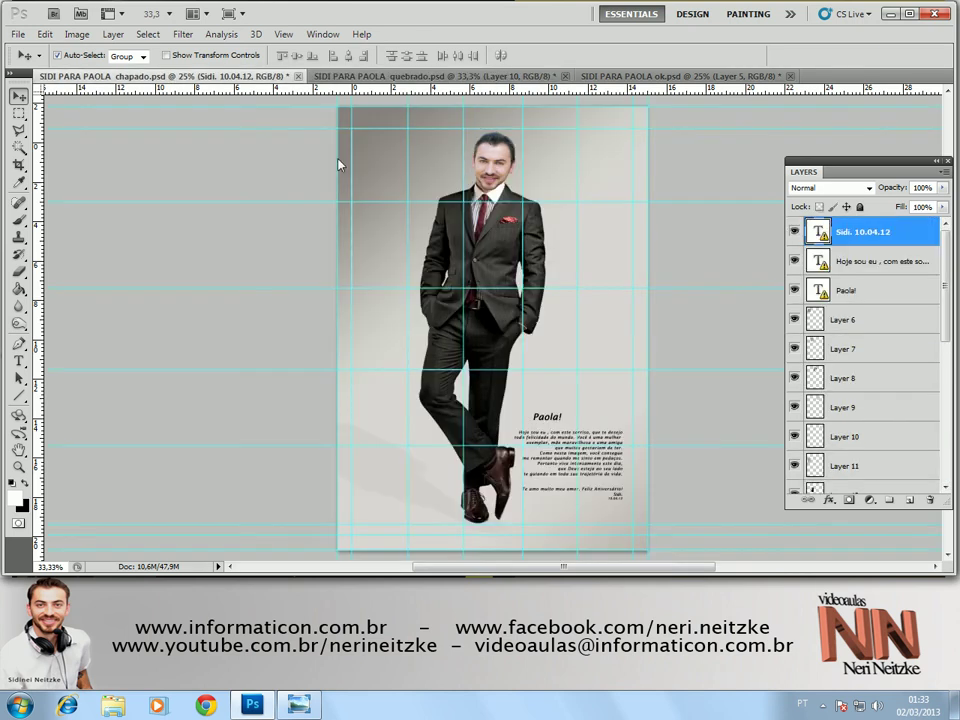
pyautogui.click(796, 378)
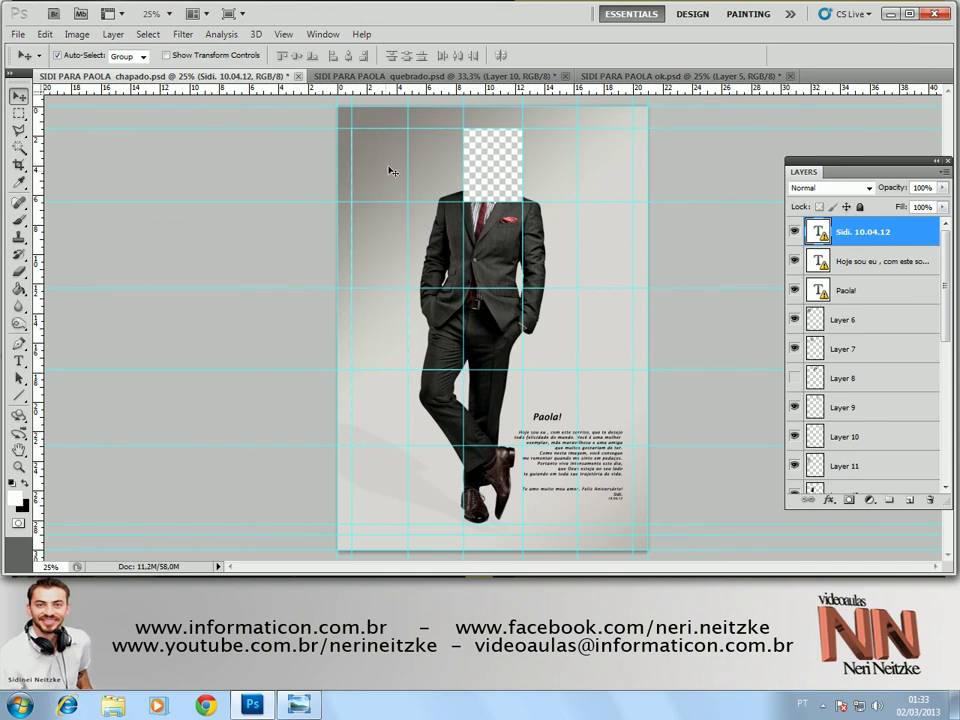
pyautogui.click(796, 378)
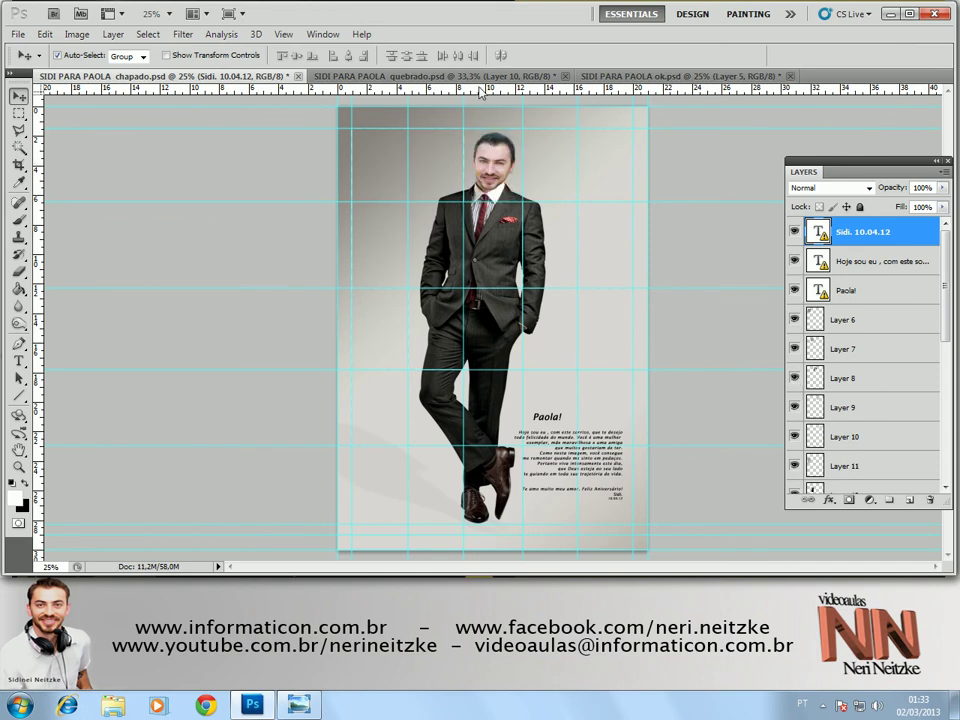
pyautogui.click(470, 76)
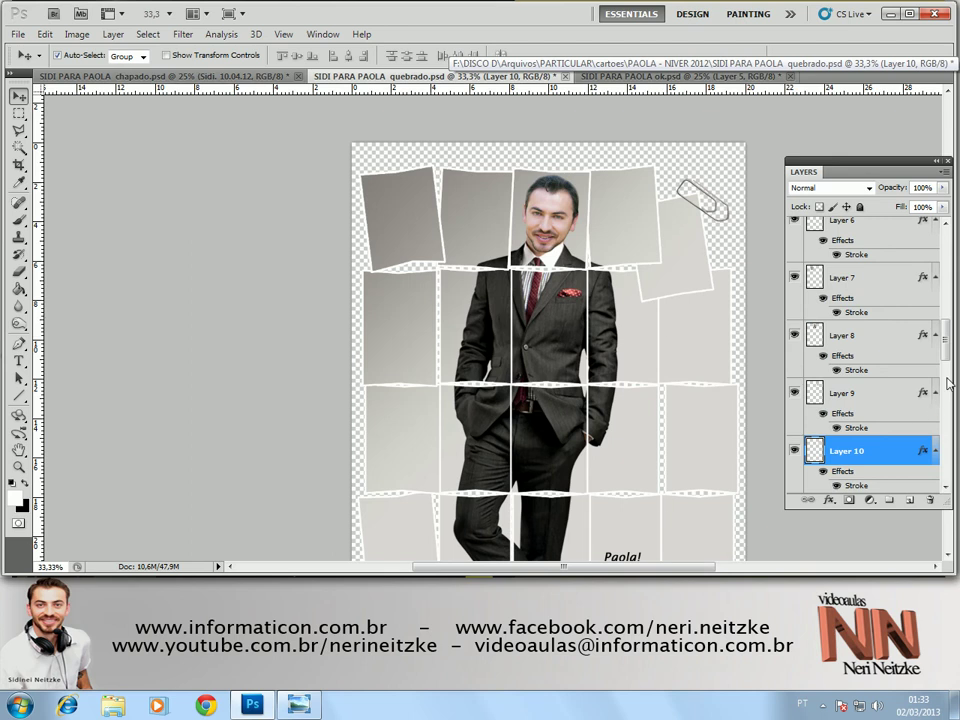
pyautogui.scroll(-4, 940, 404)
pyautogui.scroll(-4, 940, 404)
pyautogui.scroll(-3, 940, 404)
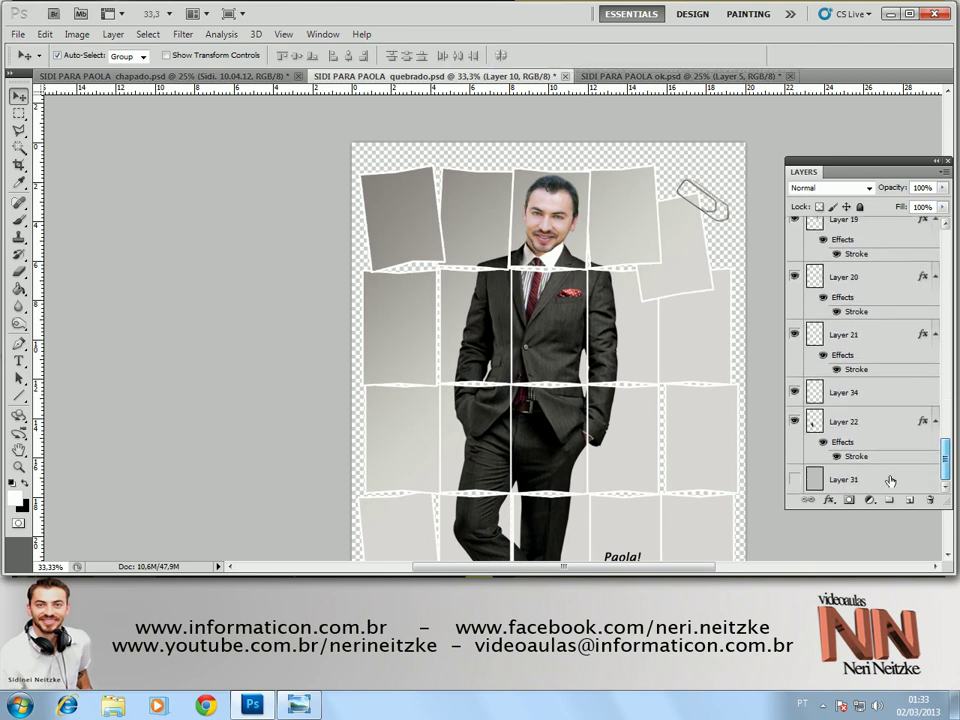
pyautogui.click(796, 479)
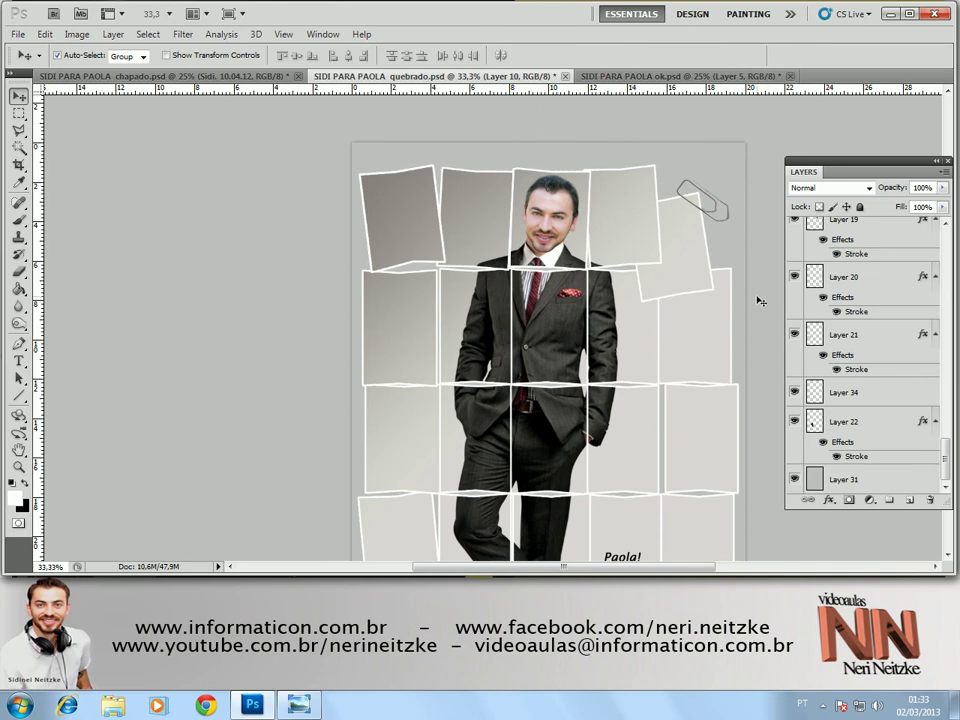
# Zoom out to the whole page and bring up Image Size, showing 20 × 30 cm at 200 ppi.
pyautogui.hotkey('ctrl', '-')
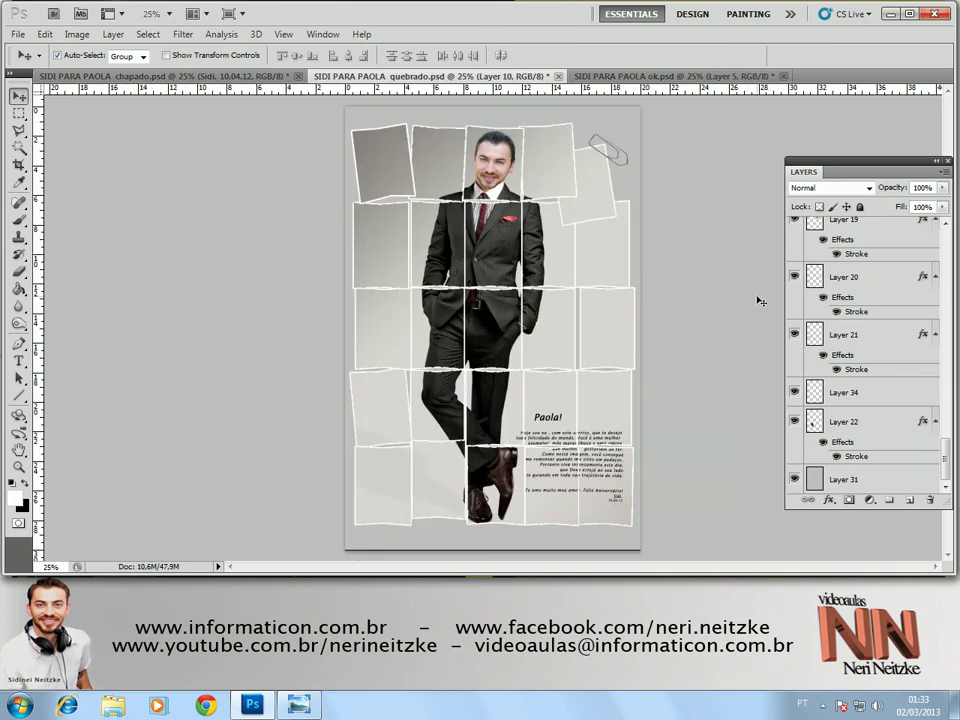
pyautogui.hotkey('ctrl', '+')
pyautogui.hotkey('ctrl', '-')
pyautogui.click(77, 34)
pyautogui.click(128, 145)
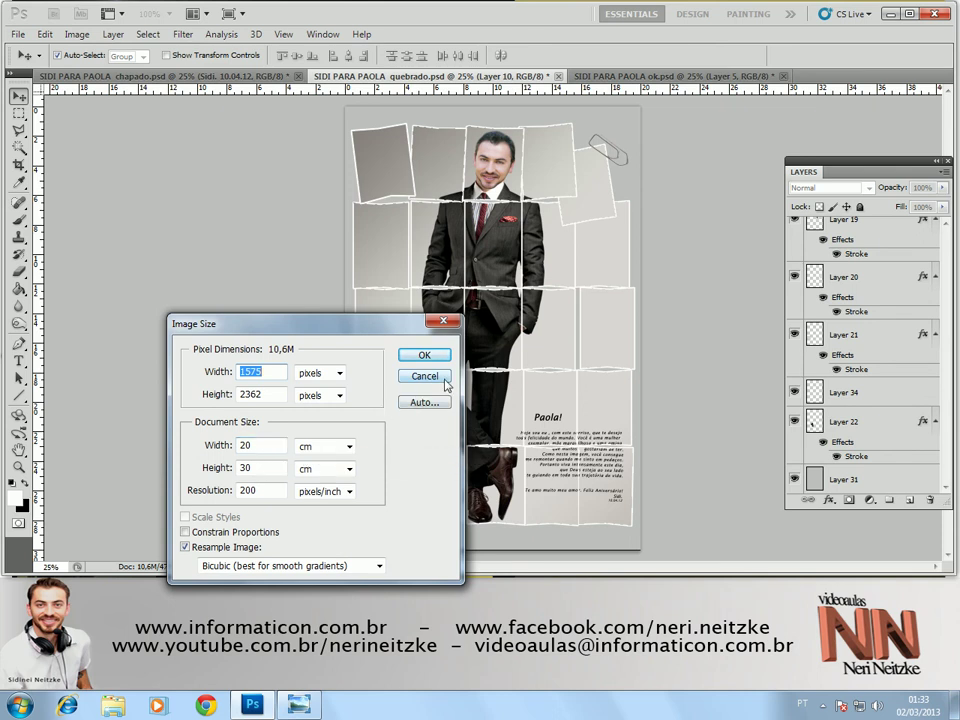
# Cancel Image Size, leaving the collage unchanged at 1575 × 2362 pixels.
pyautogui.click(425, 376)
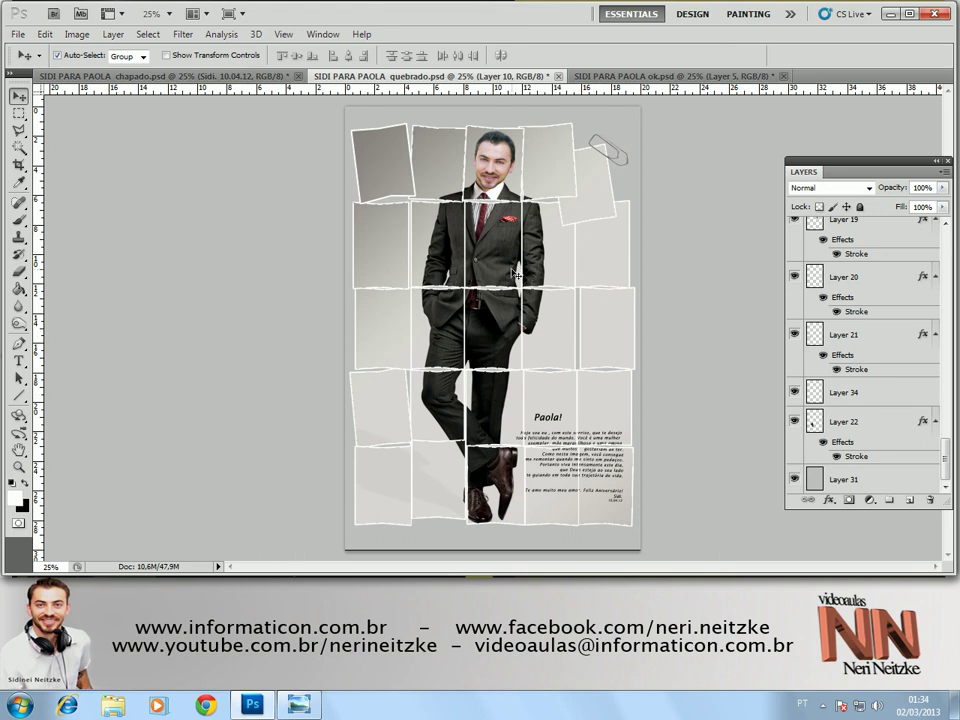
# Inspect ok.psd using Pen and Quick Selection, toggling Layer 5's man, then switch to chapado.psd.
pyautogui.click(670, 76)
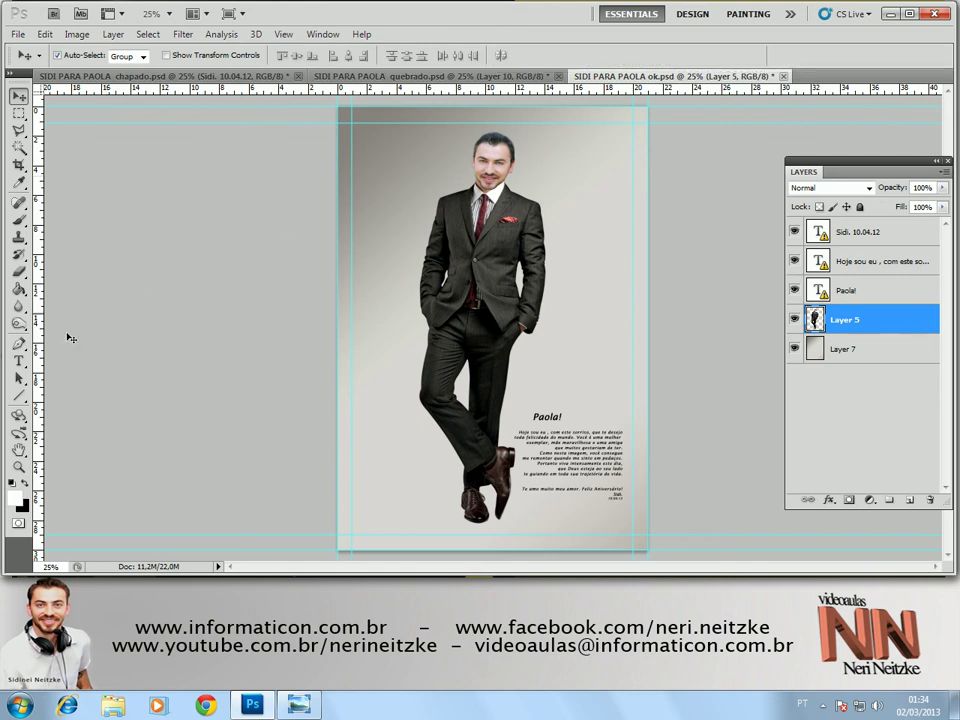
pyautogui.click(18, 345)
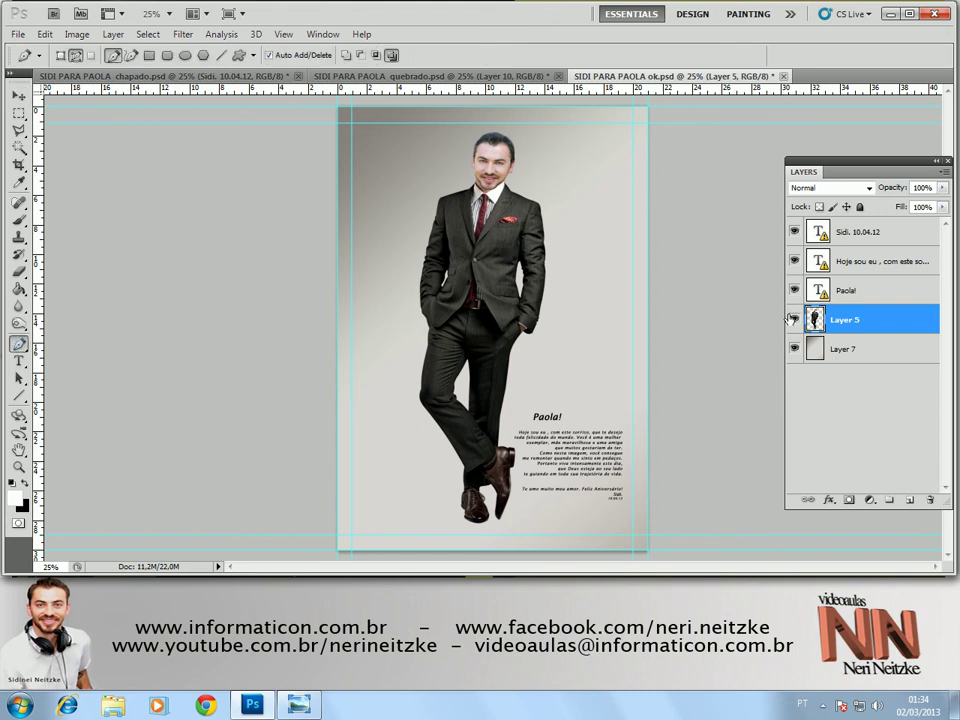
pyautogui.click(795, 321)
pyautogui.click(20, 148)
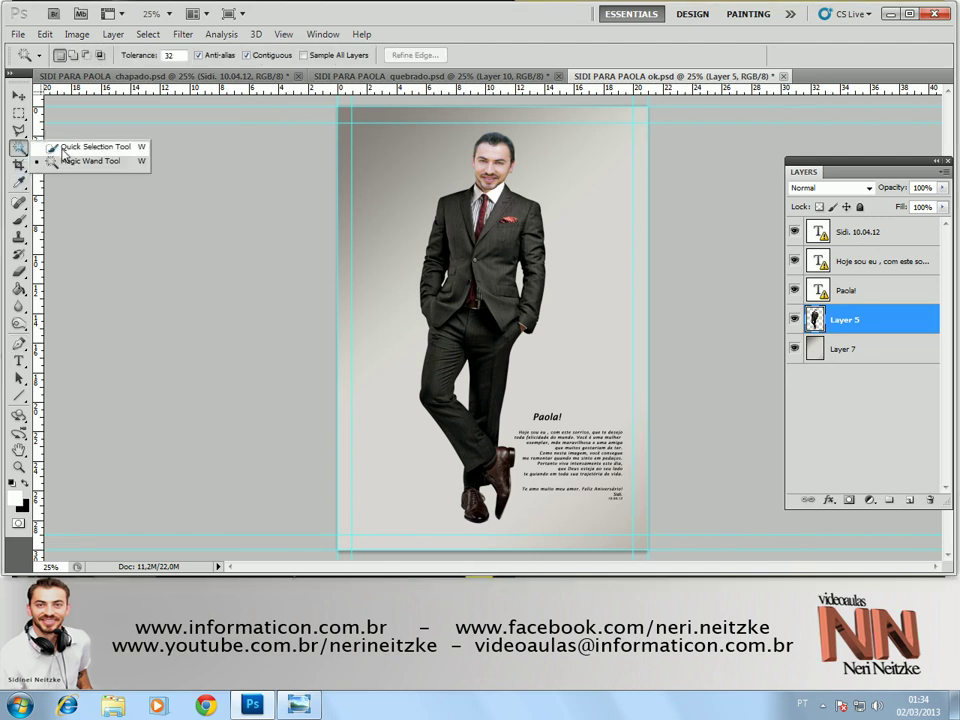
pyautogui.click(63, 149)
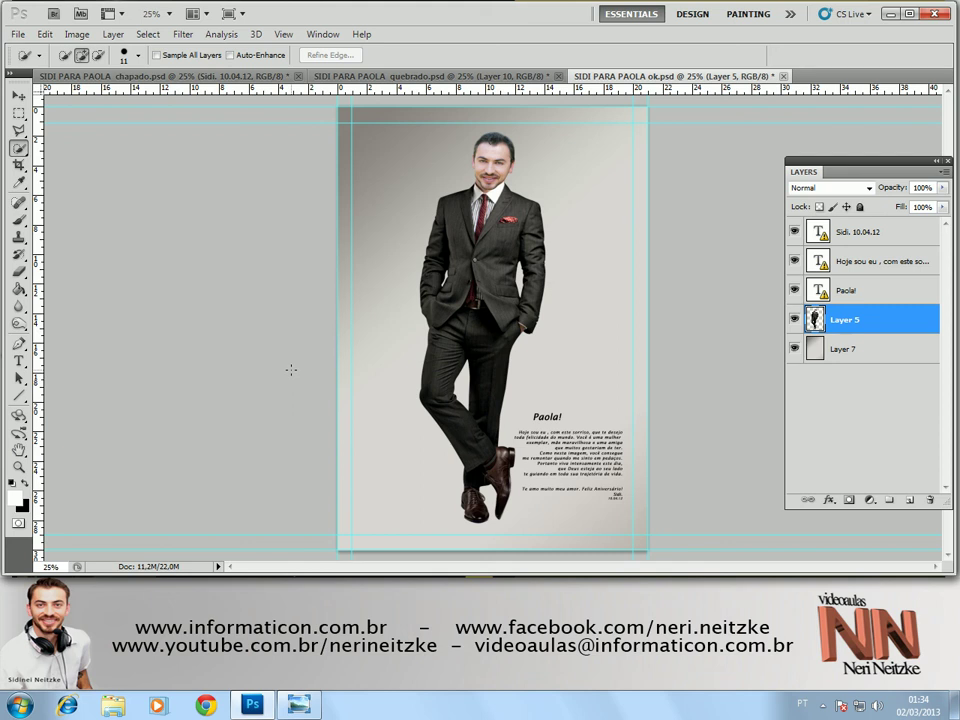
pyautogui.click(794, 319)
pyautogui.click(794, 319)
pyautogui.click(110, 77)
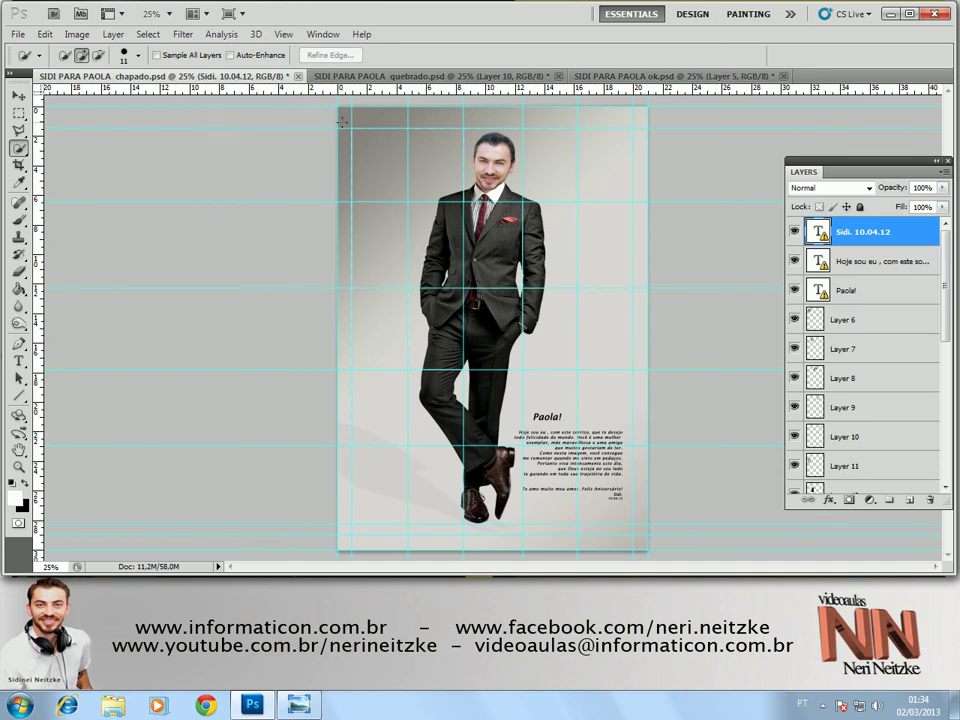
# Check chapado's head piece, then return to quebrado.psd with the Polygonal Lasso selected.
pyautogui.click(794, 380)
pyautogui.click(794, 380)
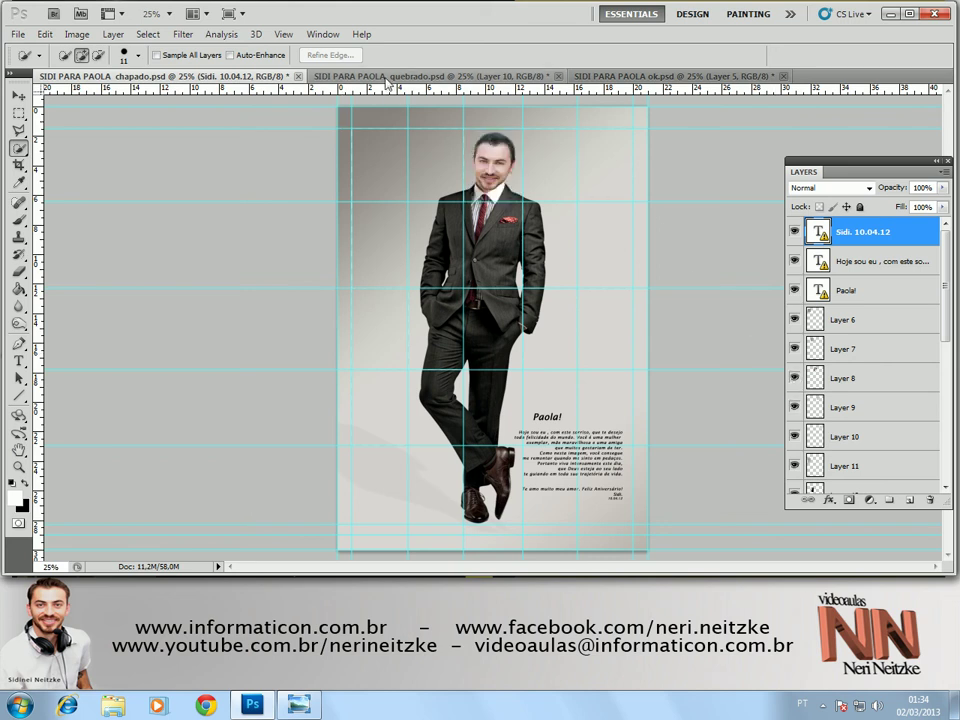
pyautogui.click(400, 76)
pyautogui.click(17, 131)
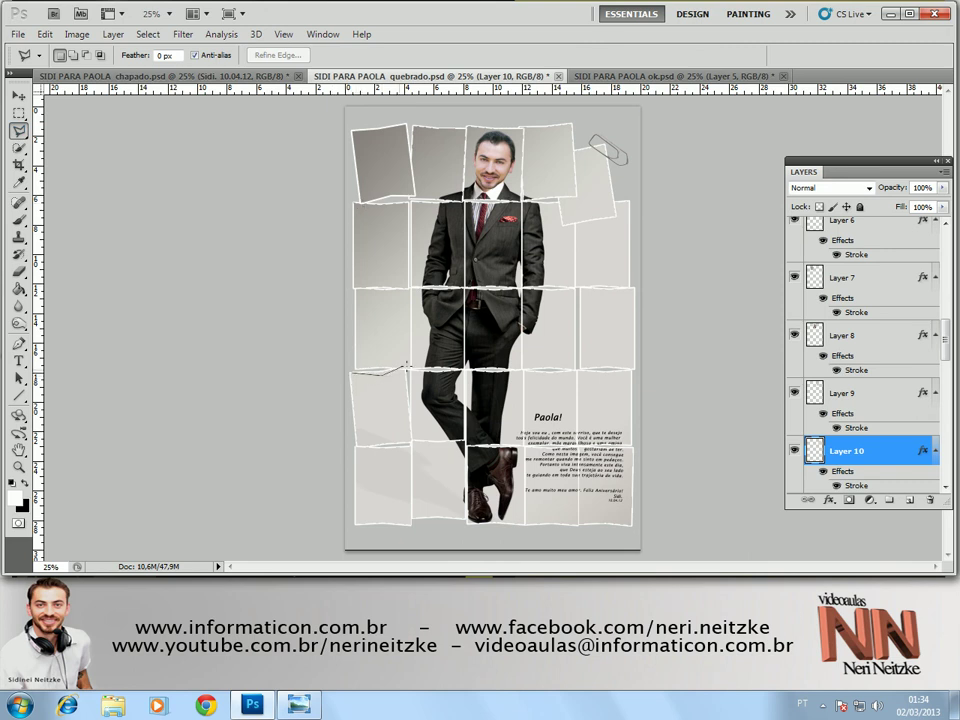
# Close and drop the lasso selection on the left tile and switch to the Move tool.
pyautogui.click(337, 354)
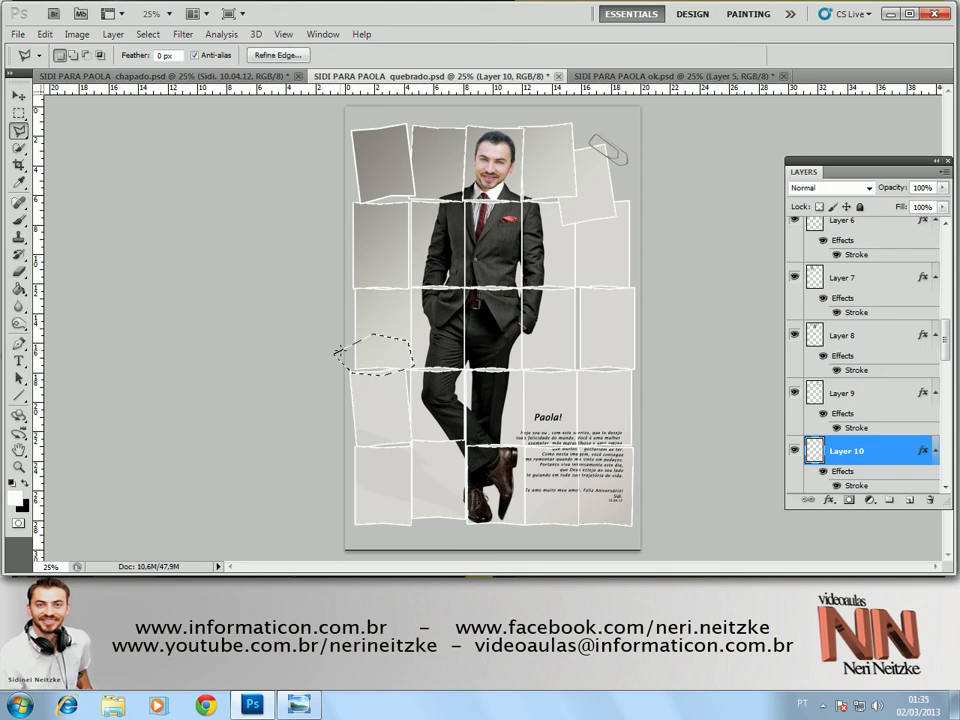
pyautogui.hotkey('ctrl', 'd')
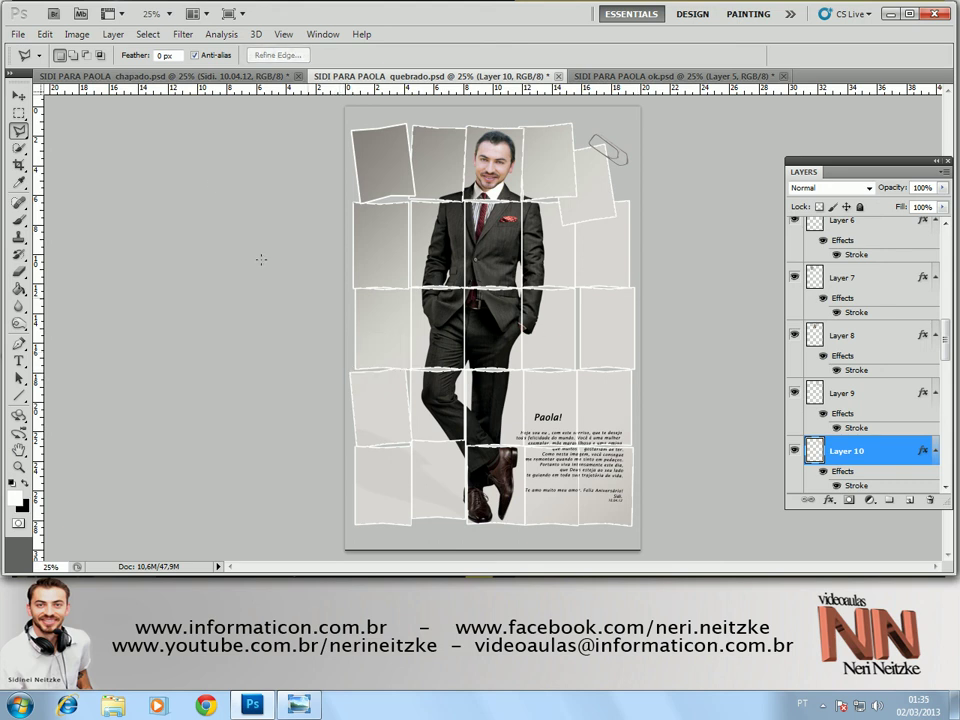
pyautogui.press('v')
pyautogui.hotkey('ctrl', 'j')
# Nudge the lower-left, bottom-row and hand-side tiles (Layers 21, 27, 19) slightly out of line.
pyautogui.moveTo(407, 450); pyautogui.dragTo(390, 417)
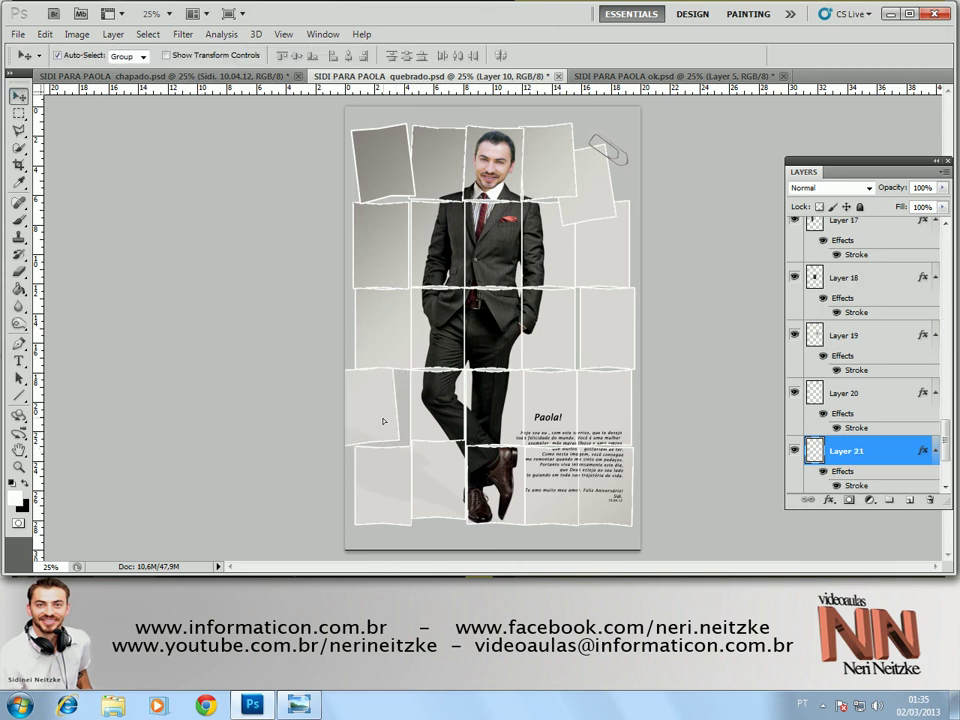
pyautogui.click(432, 485)
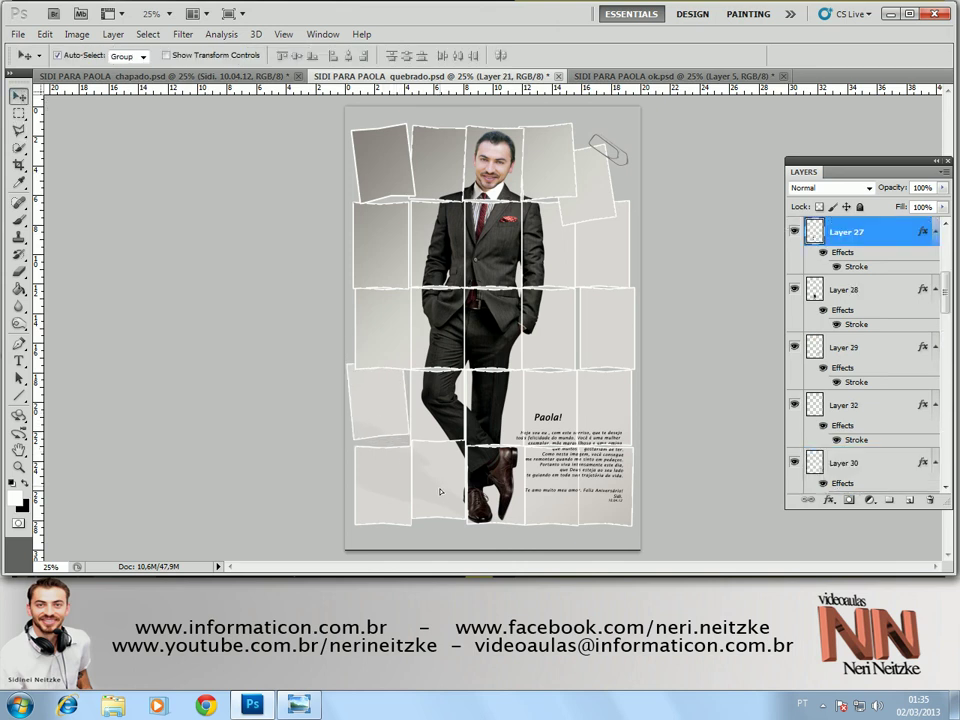
pyautogui.moveTo(441, 499); pyautogui.dragTo(446, 486)
pyautogui.click(561, 339)
pyautogui.moveTo(564, 339); pyautogui.dragTo(561, 338)
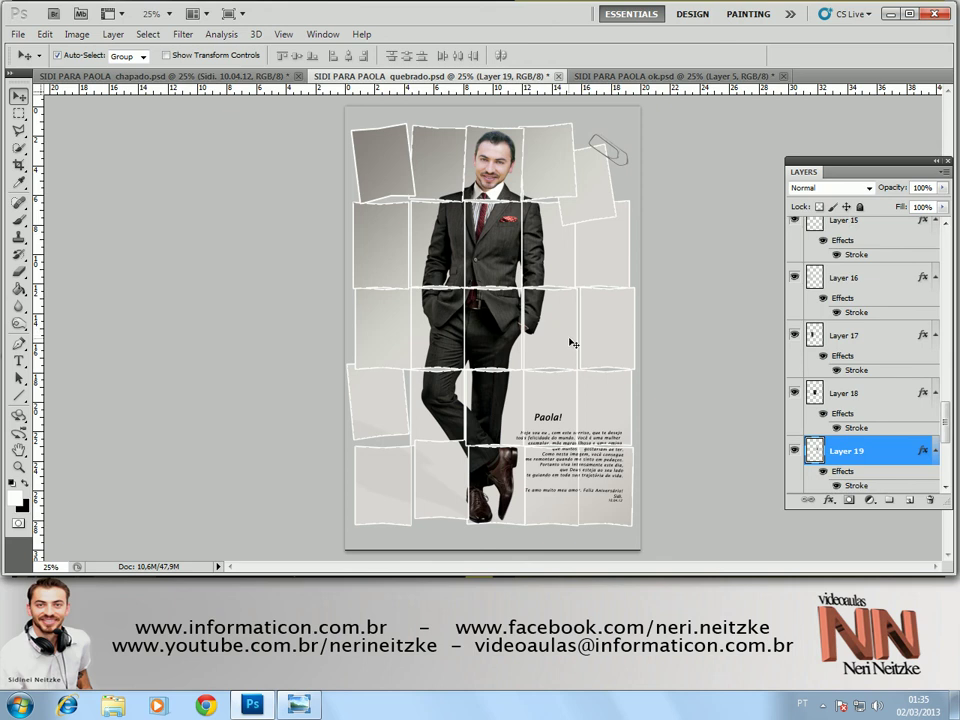
# Free-transform the Layer 19 tile slightly up and left, commit it, and zoom to 50%.
pyautogui.hotkey('ctrl', 't')
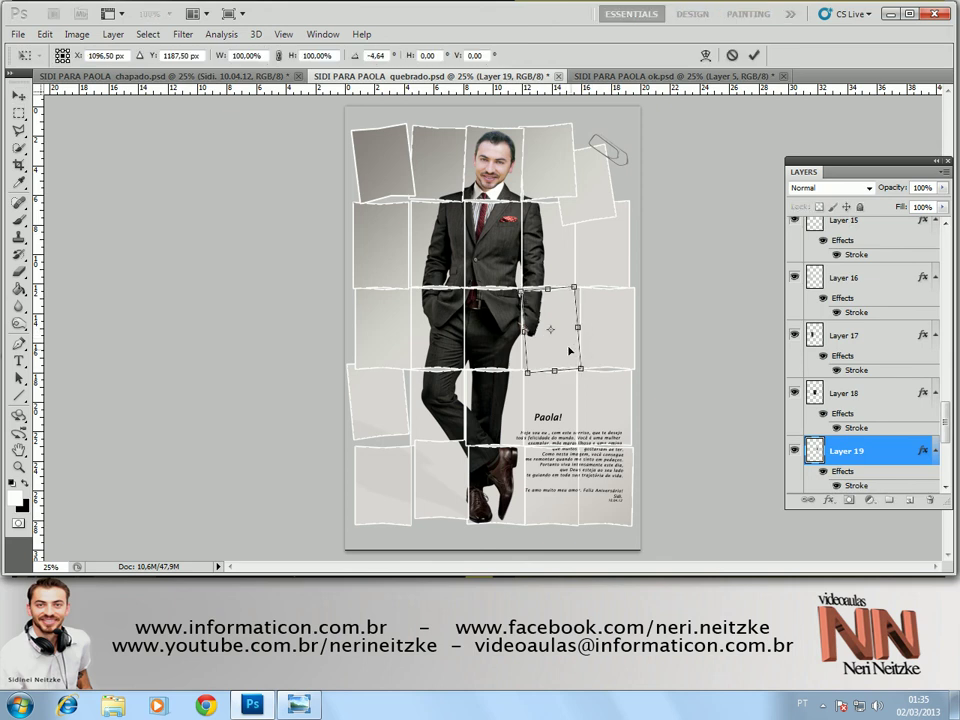
pyautogui.moveTo(570, 351); pyautogui.dragTo(567, 349)
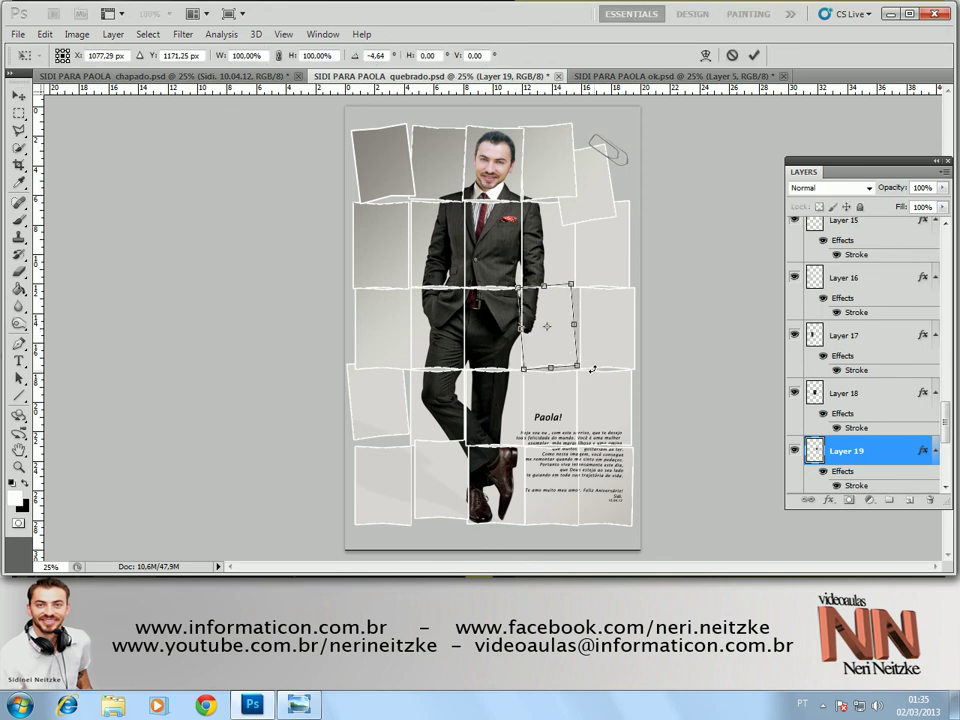
pyautogui.press('Return')
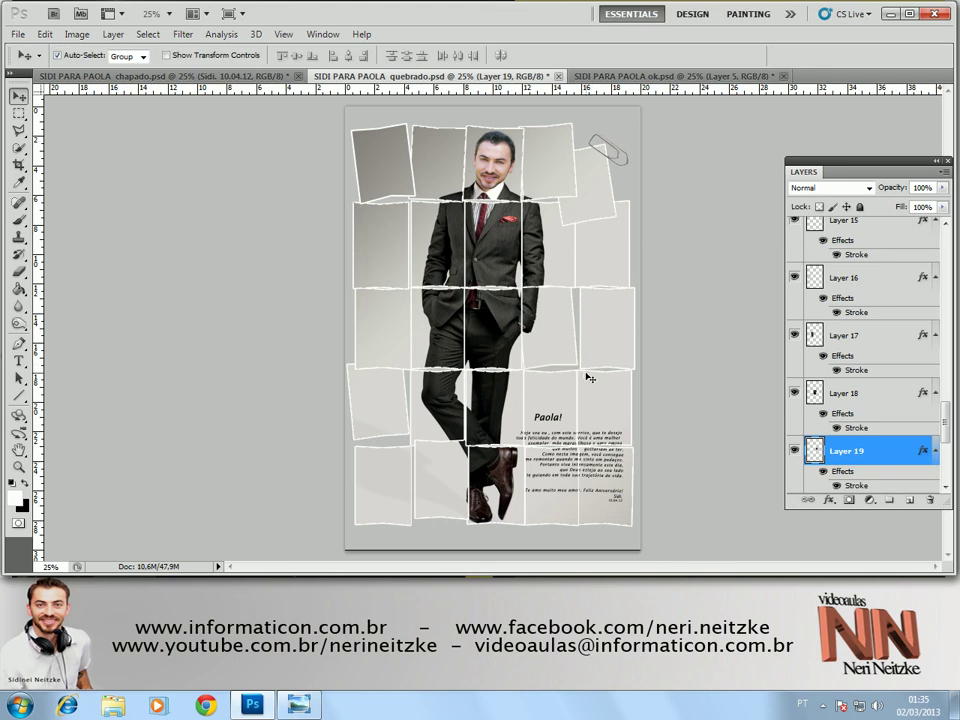
pyautogui.hotkey('ctrl', '+')
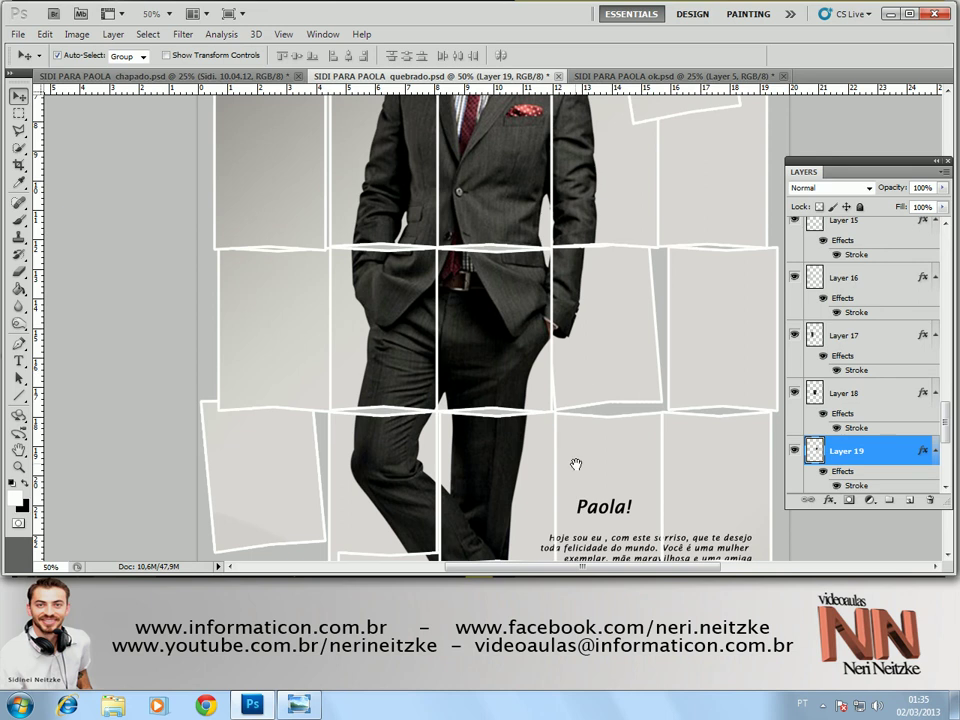
pyautogui.moveTo(574, 463); pyautogui.dragTo(467, 326)
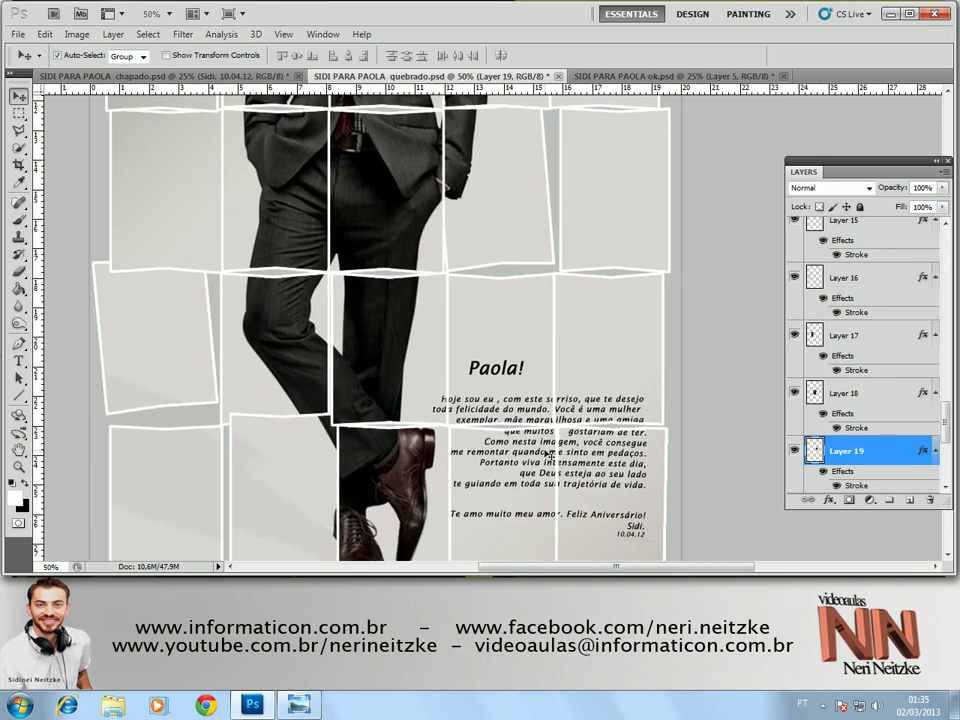
pyautogui.hotkey('ctrl', '+')
pyautogui.moveTo(549, 455); pyautogui.dragTo(508, 395)
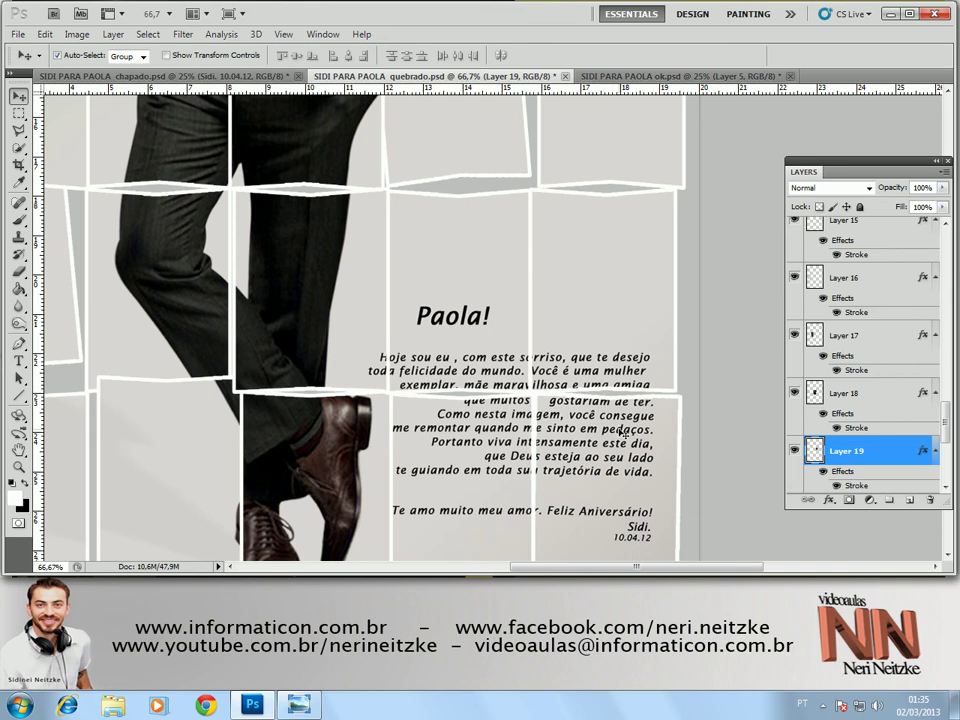
pyautogui.keyDown('alt'); pyautogui.scroll(-1, 622, 432); pyautogui.keyUp('alt')
pyautogui.keyDown('alt'); pyautogui.scroll(-1, 622, 432); pyautogui.keyUp('alt')
pyautogui.keyDown('alt'); pyautogui.scroll(-1, 622, 432); pyautogui.keyUp('alt')
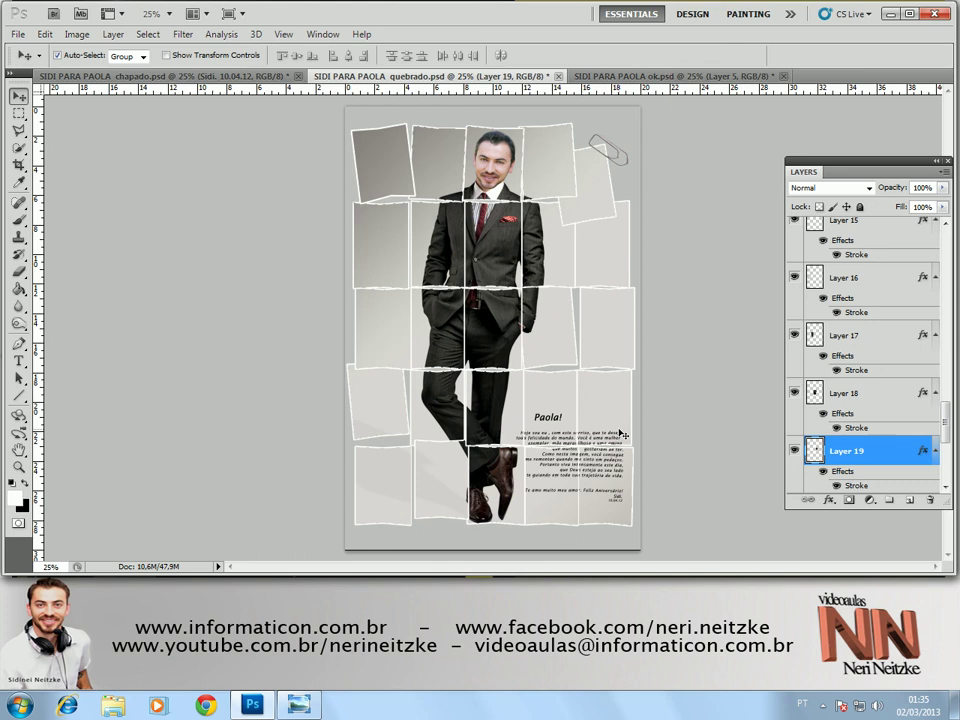
pyautogui.click(615, 153)
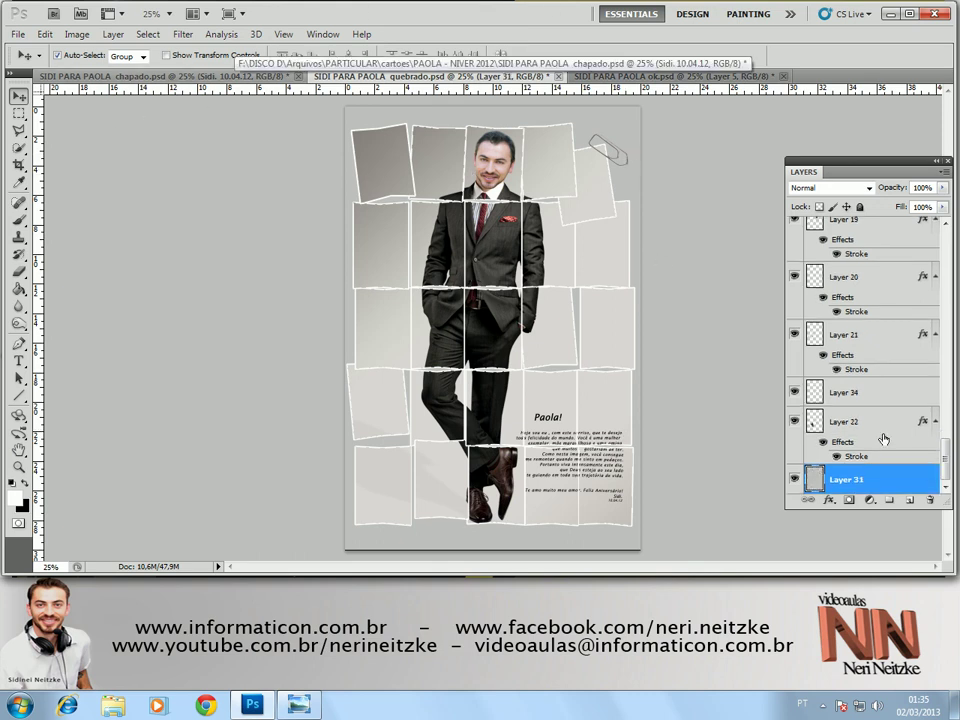
pyautogui.click(616, 158)
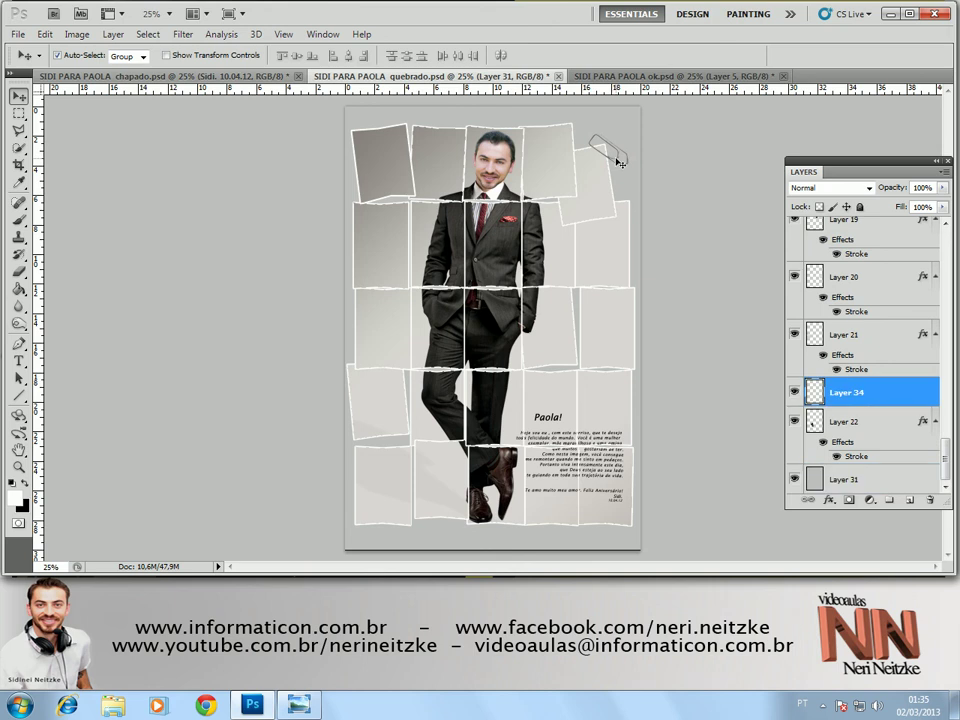
pyautogui.click(795, 393)
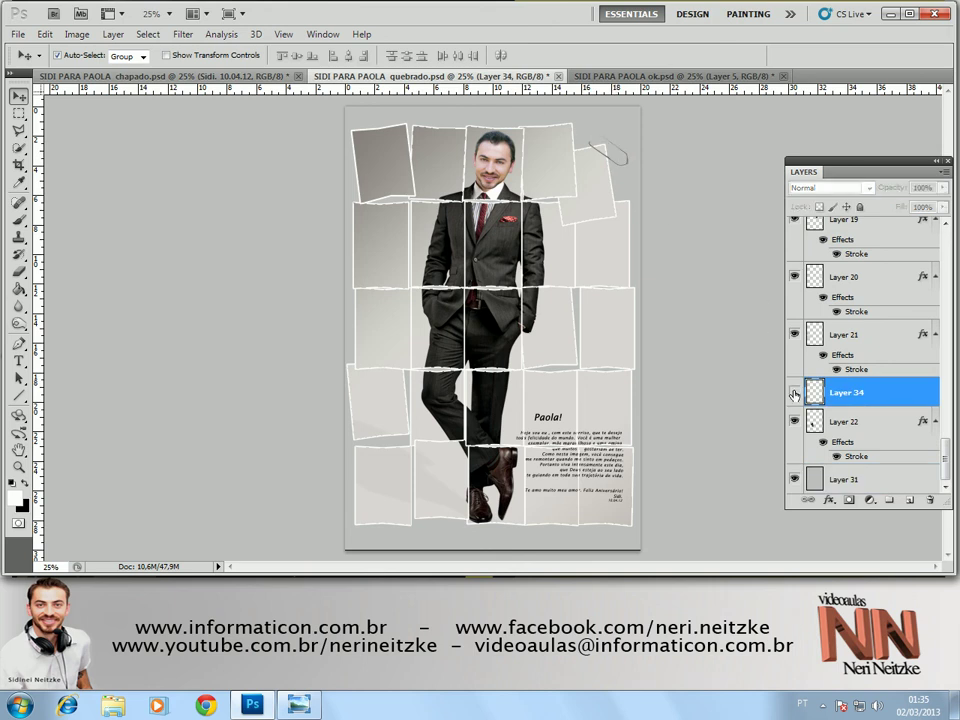
pyautogui.click(795, 393)
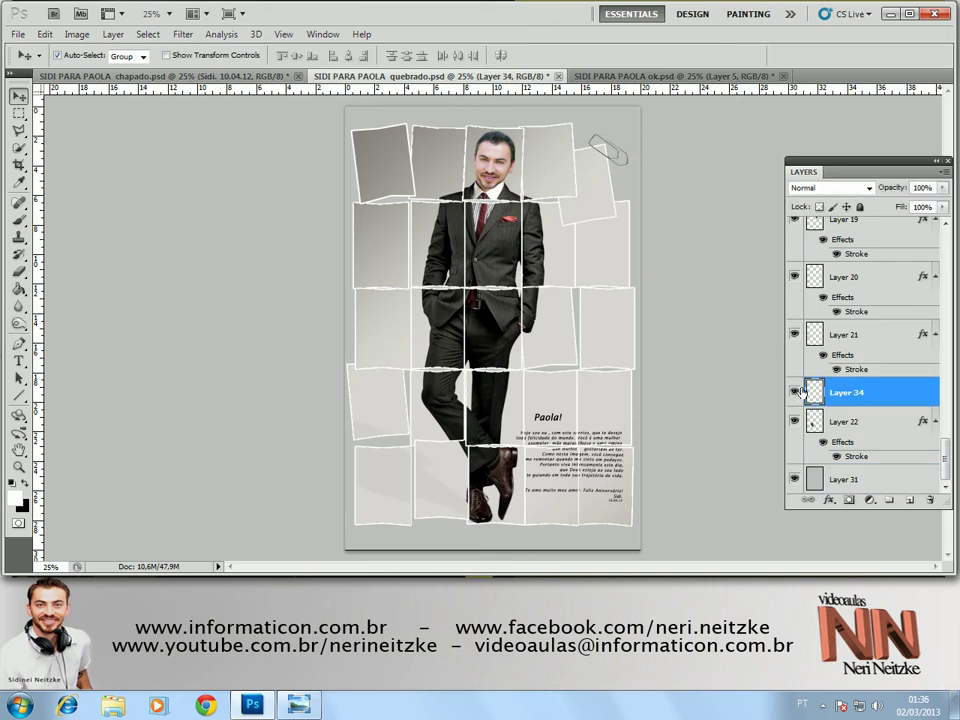
pyautogui.hotkey('ctrl', '+')
pyautogui.moveTo(640, 330); pyautogui.dragTo(500, 458)
pyautogui.hotkey('ctrl', '+')
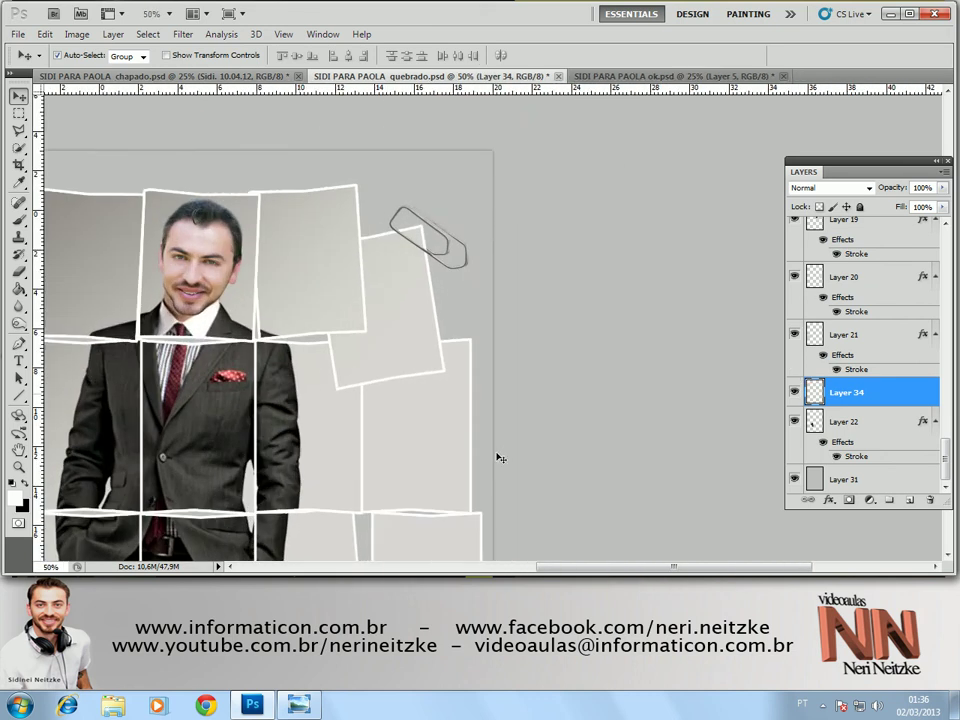
pyautogui.hotkey('ctrl', '+')
pyautogui.hotkey('ctrl', '+')
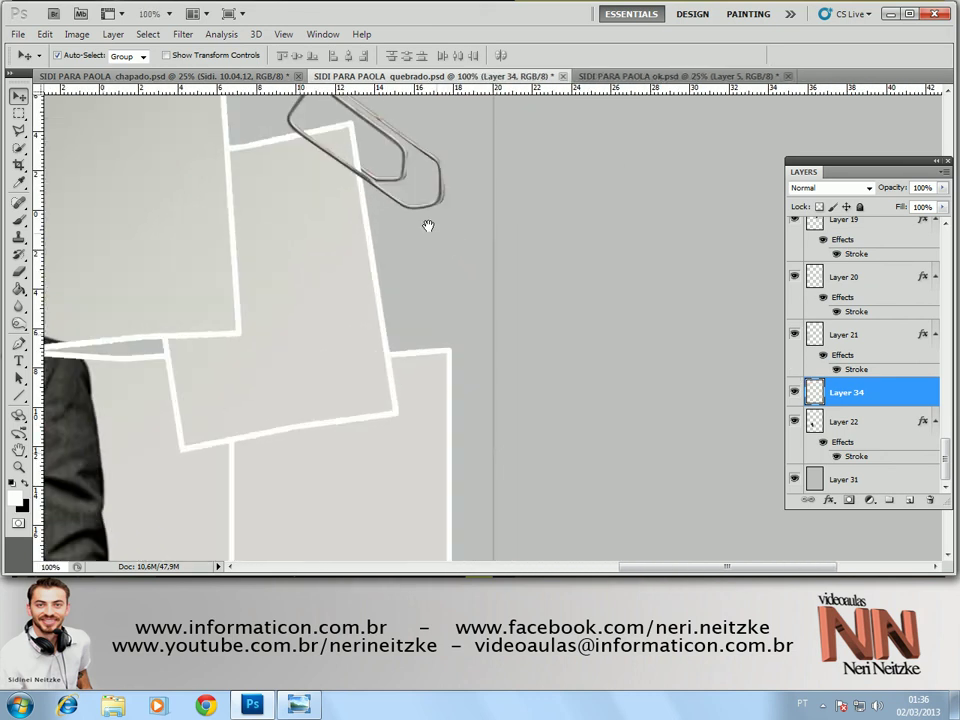
pyautogui.scroll(3, 418, 281)
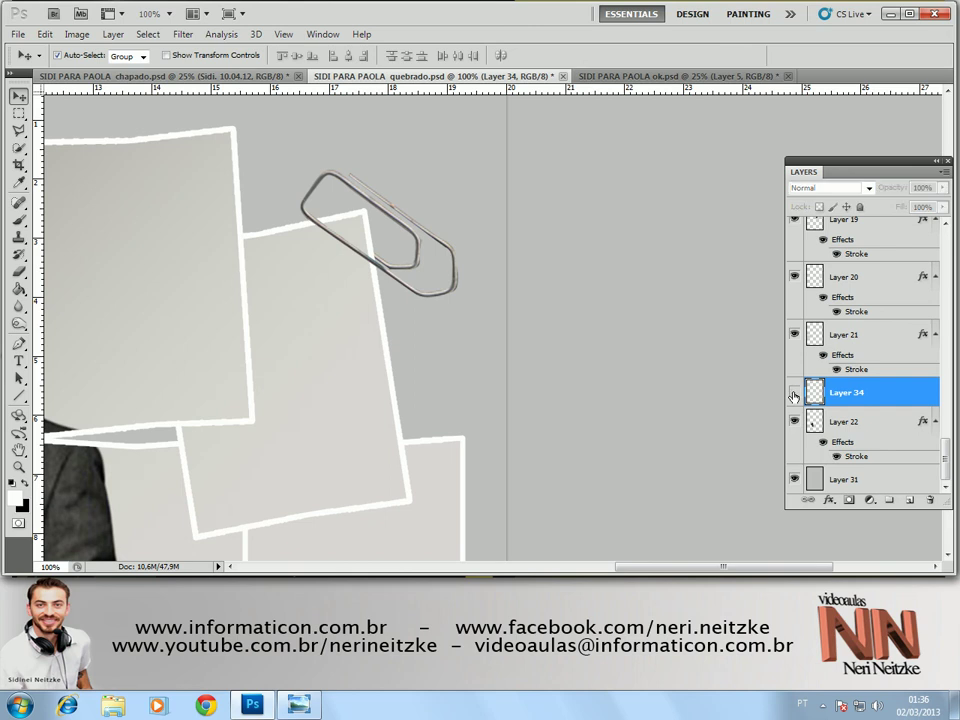
pyautogui.click(794, 393)
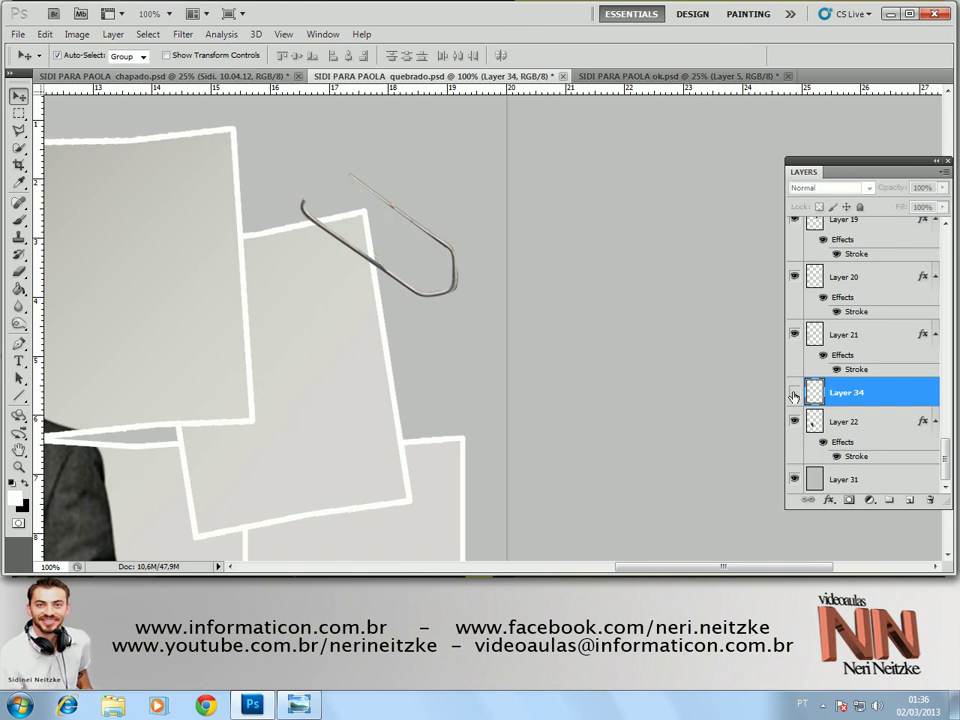
pyautogui.click(423, 299)
pyautogui.click(795, 232)
pyautogui.click(795, 232)
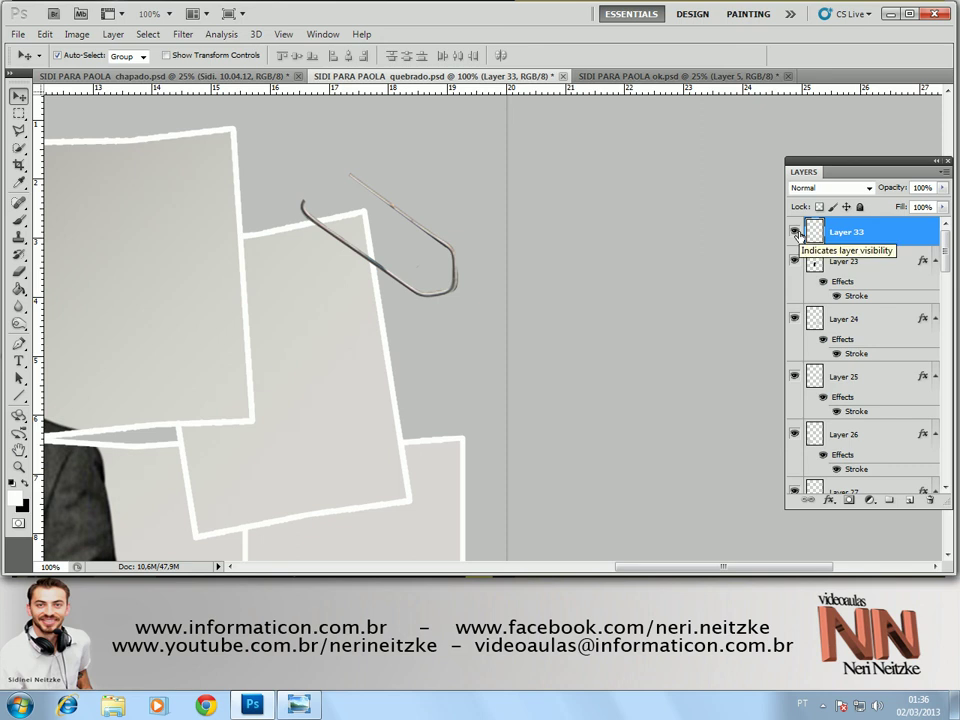
pyautogui.click(795, 232)
pyautogui.click(795, 232)
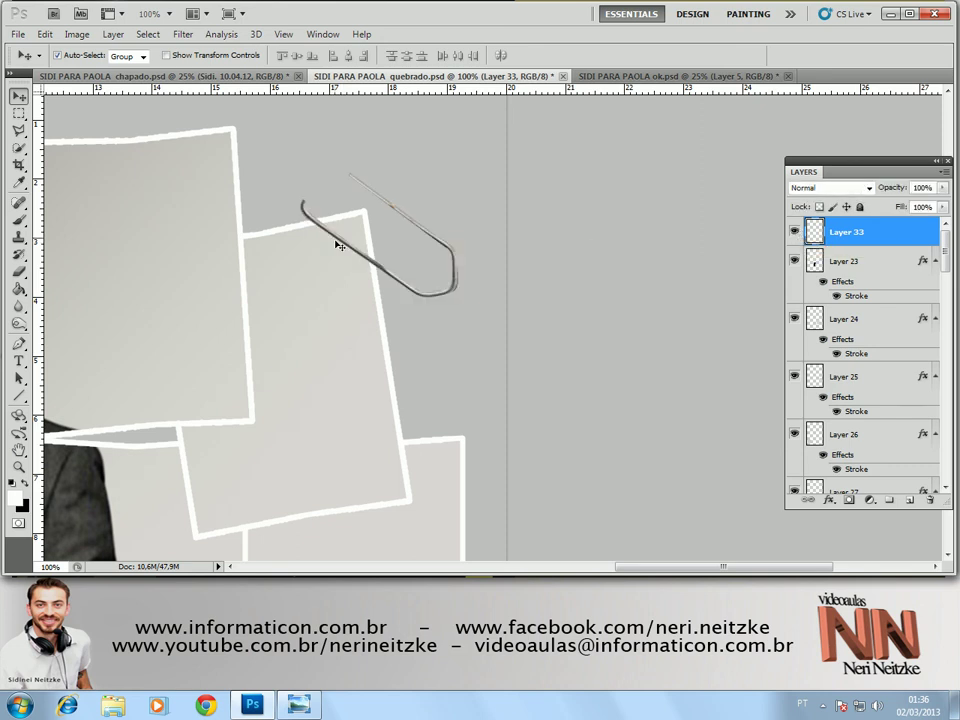
pyautogui.moveTo(945, 245); pyautogui.dragTo(947, 478)
pyautogui.click(795, 396)
pyautogui.click(795, 396)
pyautogui.click(795, 396)
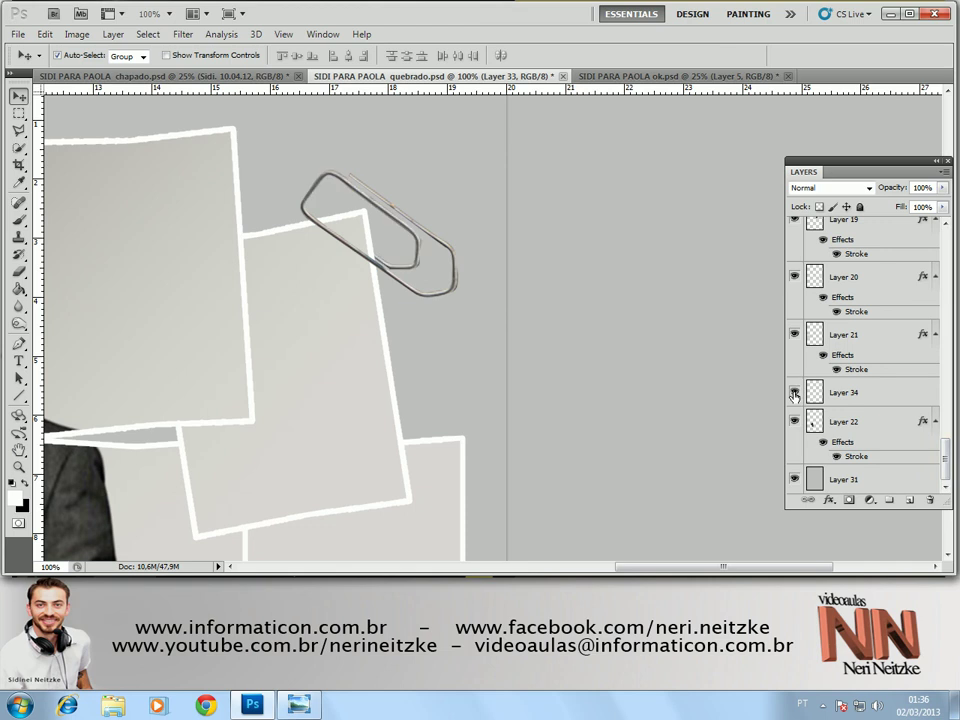
pyautogui.click(795, 396)
pyautogui.click(795, 396)
pyautogui.click(795, 396)
pyautogui.click(795, 396)
pyautogui.hotkey('ctrl', '-')
# Zoom out and back in to view the finished collage at 25%.
pyautogui.hotkey('ctrl', '-')
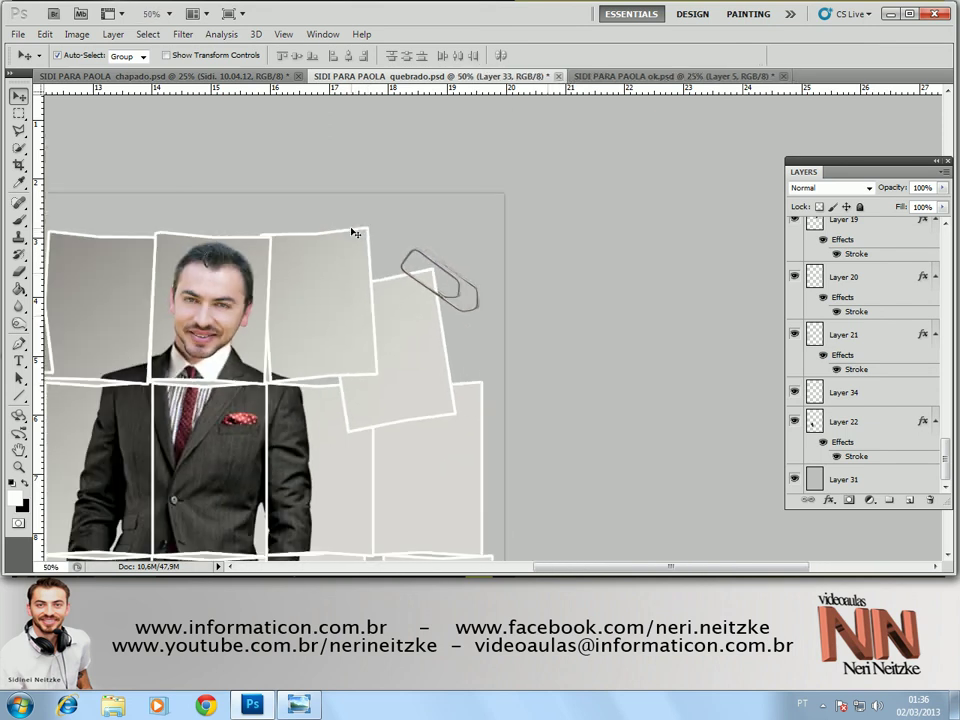
pyautogui.hotkey('ctrl', '-')
pyautogui.hotkey('ctrl', '-')
pyautogui.hotkey('ctrl', '-')
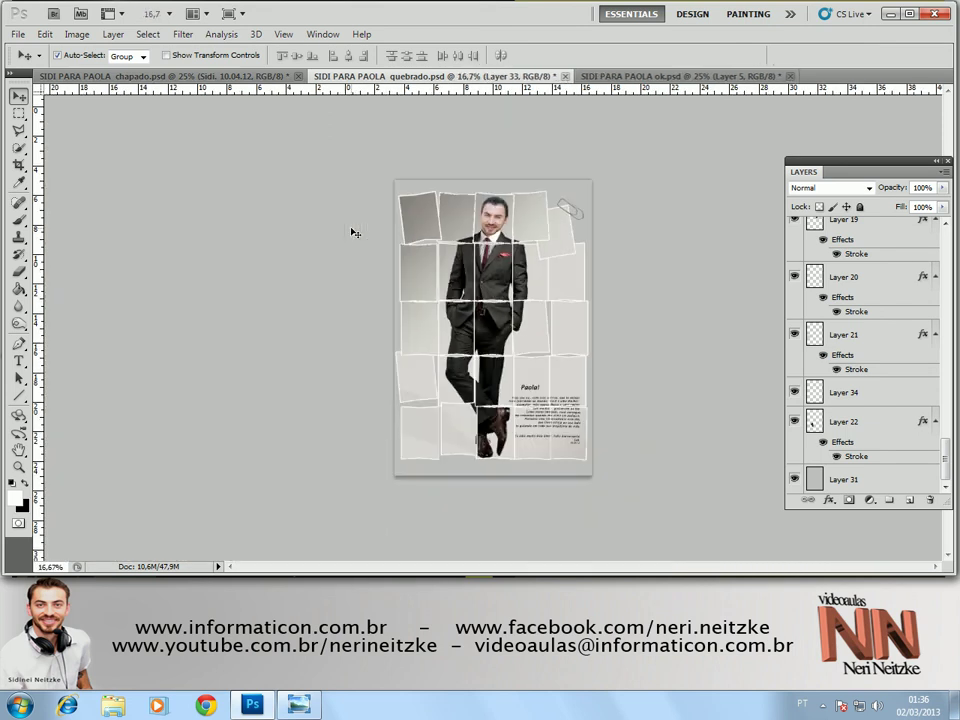
pyautogui.hotkey('ctrl', '+')
pyautogui.hotkey('ctrl', '+')
pyautogui.hotkey('ctrl', '-')
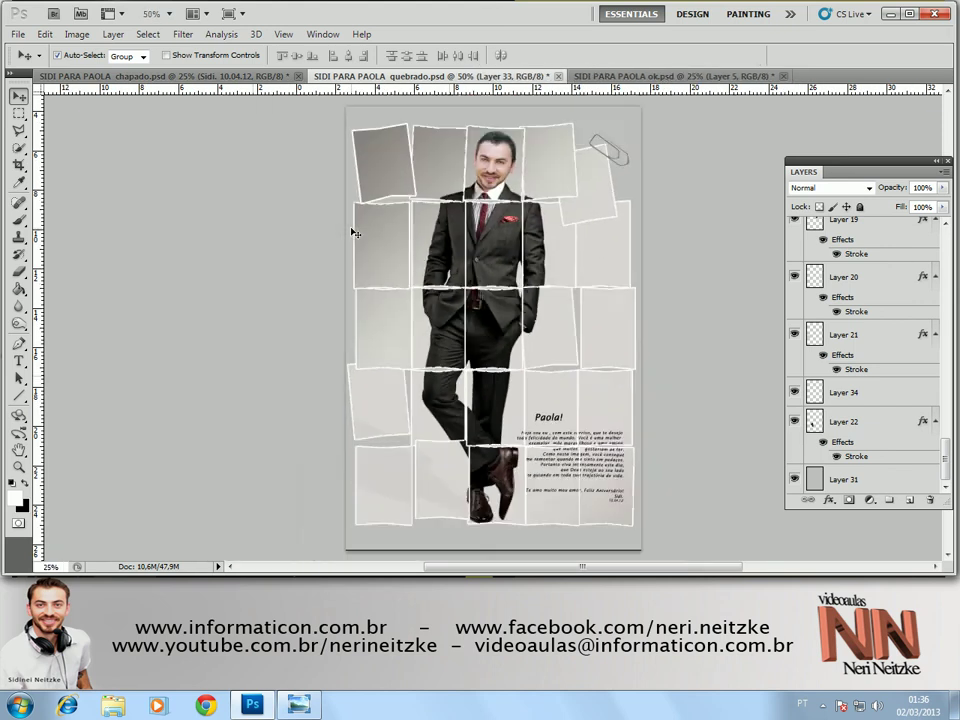
pyautogui.hotkey('ctrl', '-')
pyautogui.hotkey('ctrl', '+')
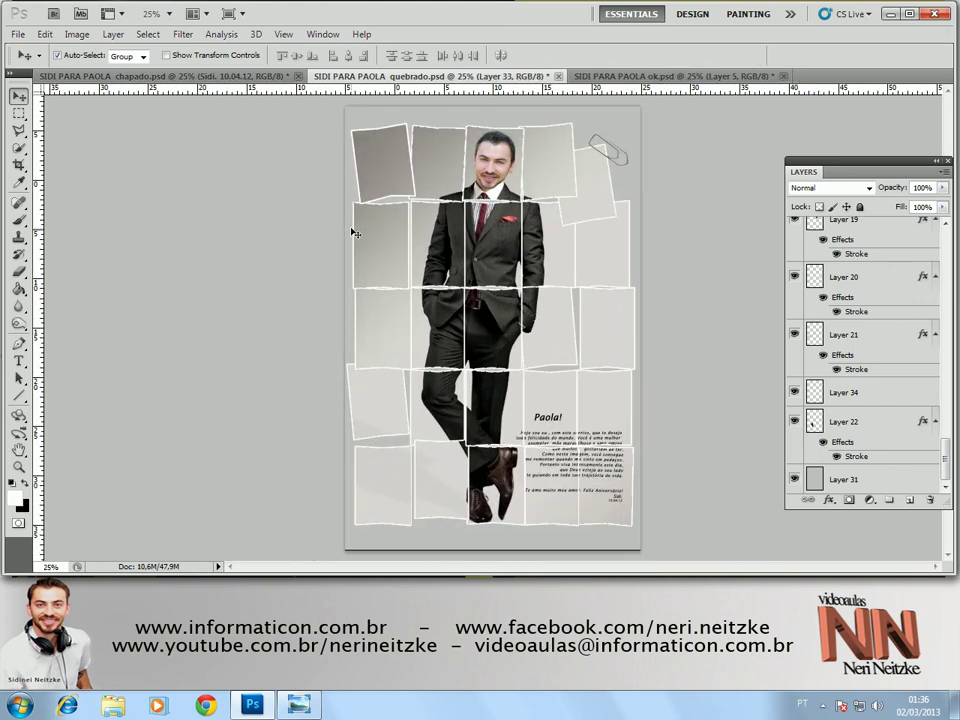
pyautogui.hotkey('ctrl', '+')
# Hide the panels, pan to the collage's top, and minimise Photoshop to the desktop.
pyautogui.press('Tab')
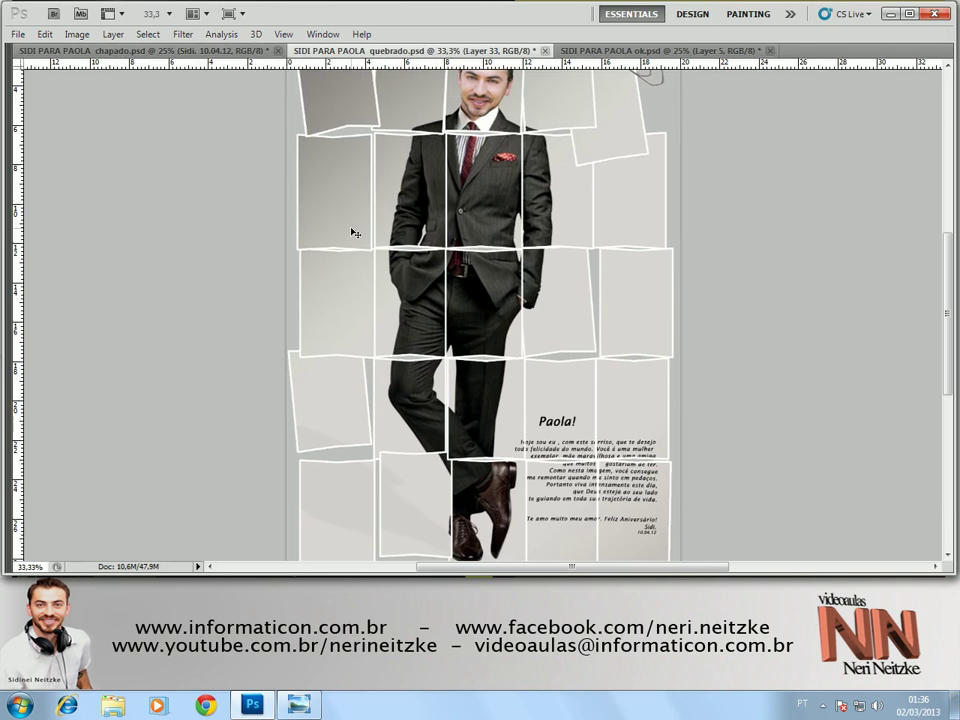
pyautogui.moveTo(354, 233); pyautogui.dragTo(504, 267)
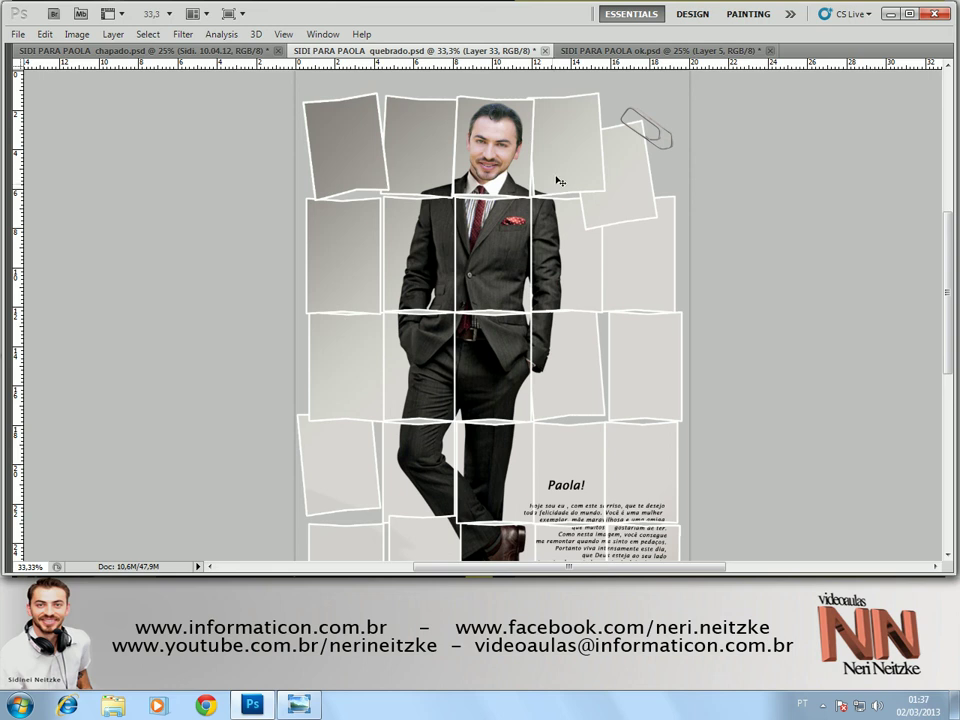
pyautogui.click(890, 17)
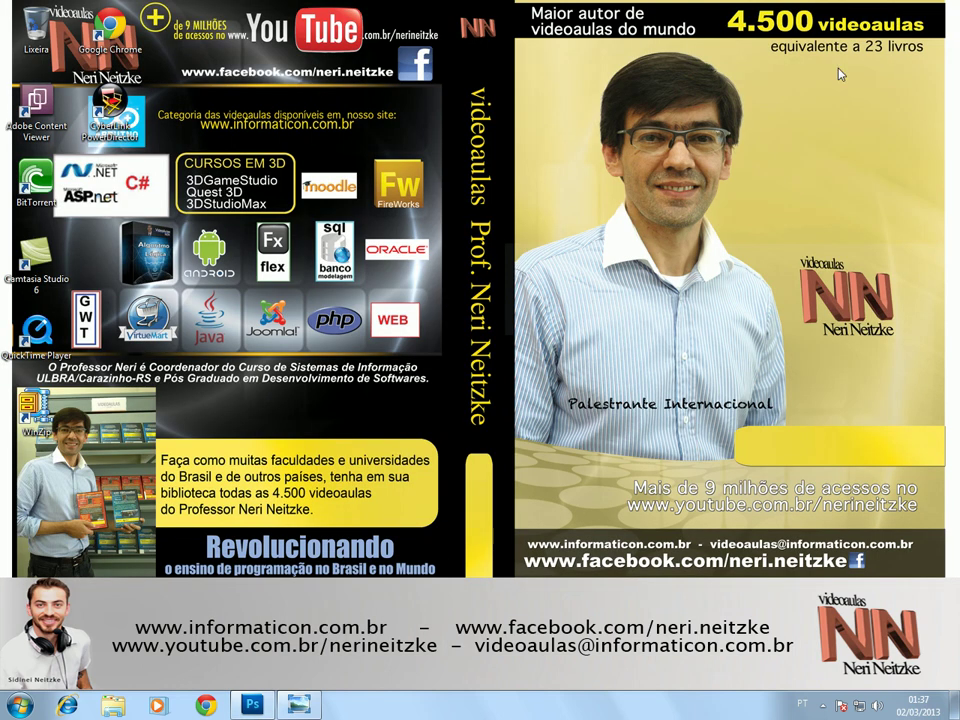